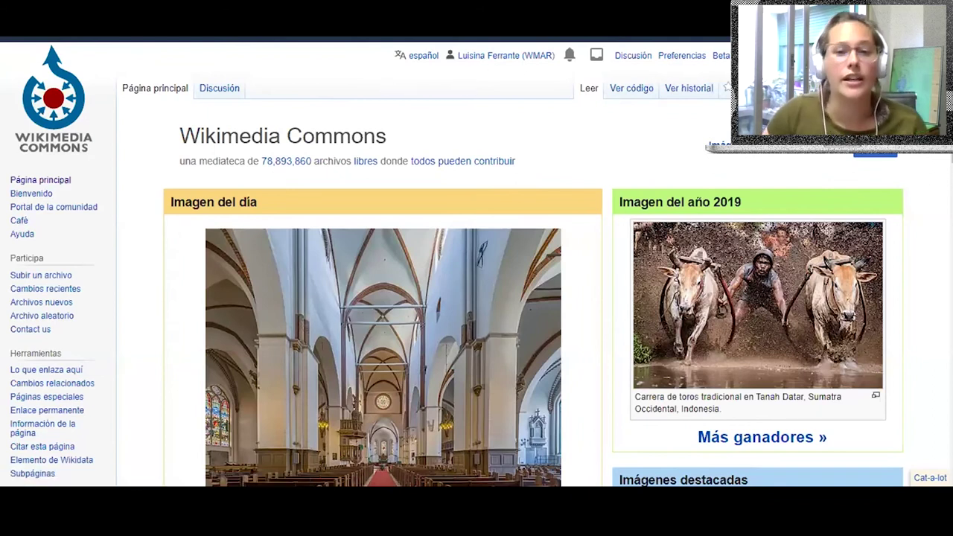
Open the upload wizard from the Wikimedia Commons main page at its file selection stage
{"action": "left_click", "coordinate": [871, 171]}
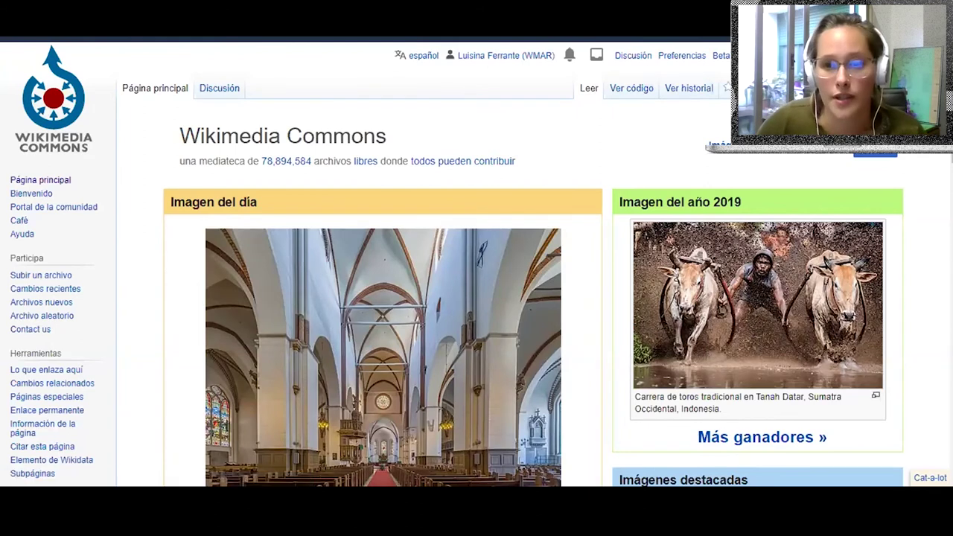
{"action": "left_click", "coordinate": [879, 154]}
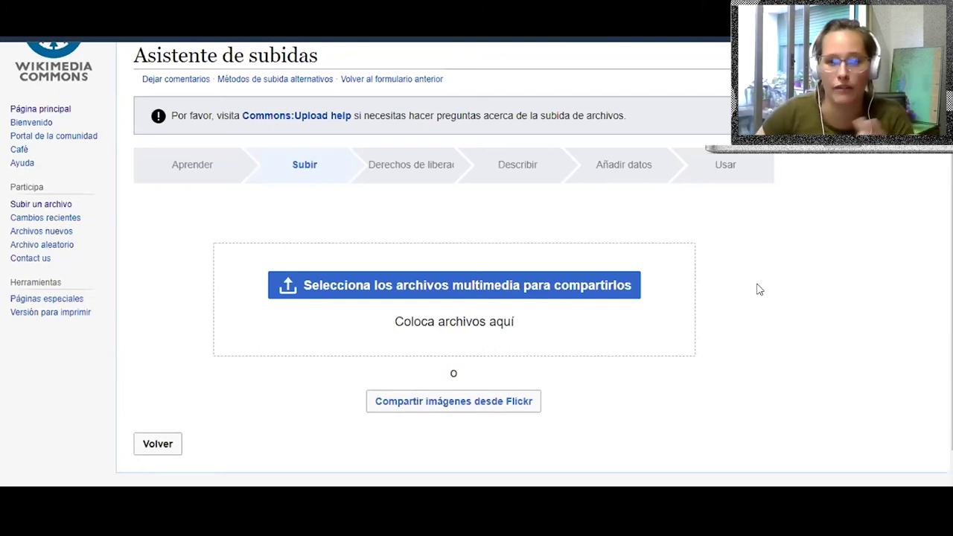
{"action": "scroll", "coordinate": [756, 290], "scroll_direction": "down", "scroll_amount": 1}
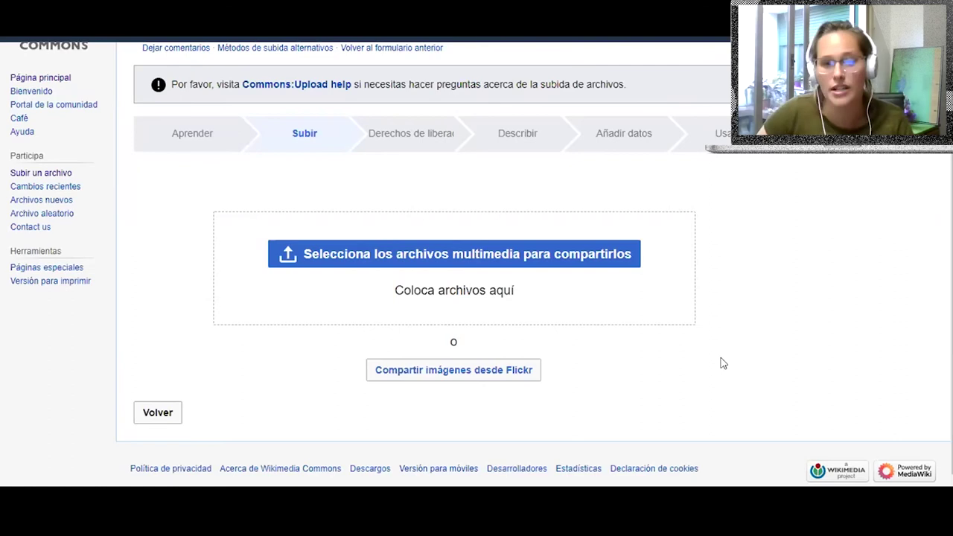
{"action": "scroll", "coordinate": [721, 363], "scroll_direction": "up", "scroll_amount": 1}
{"action": "scroll", "coordinate": [721, 363], "scroll_direction": "down", "scroll_amount": 1}
{"action": "scroll", "coordinate": [721, 364], "scroll_direction": "up", "scroll_amount": 1}
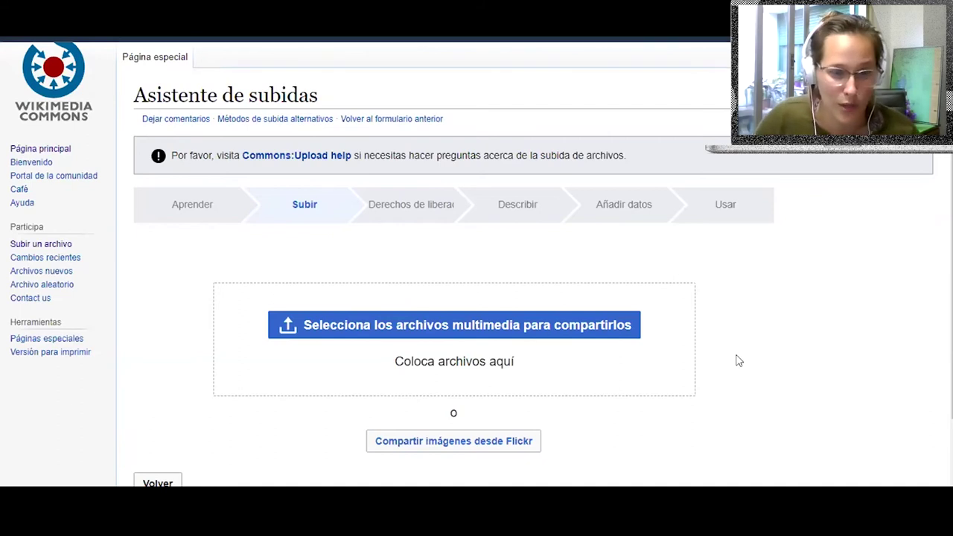
Upload the image 20211106_200750 from the Escritorio folder and continue to the release rights stage
{"action": "left_click", "coordinate": [530, 327]}
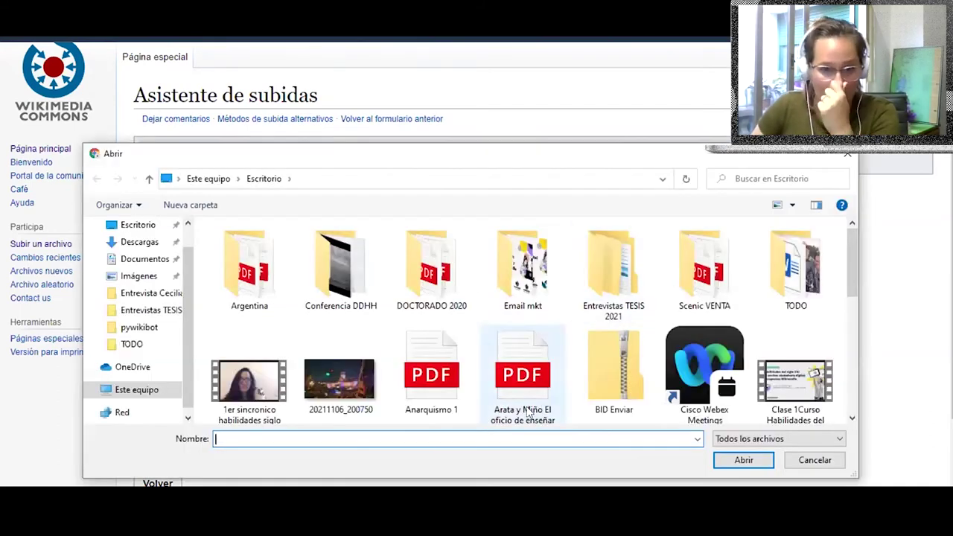
{"action": "left_click", "coordinate": [345, 370]}
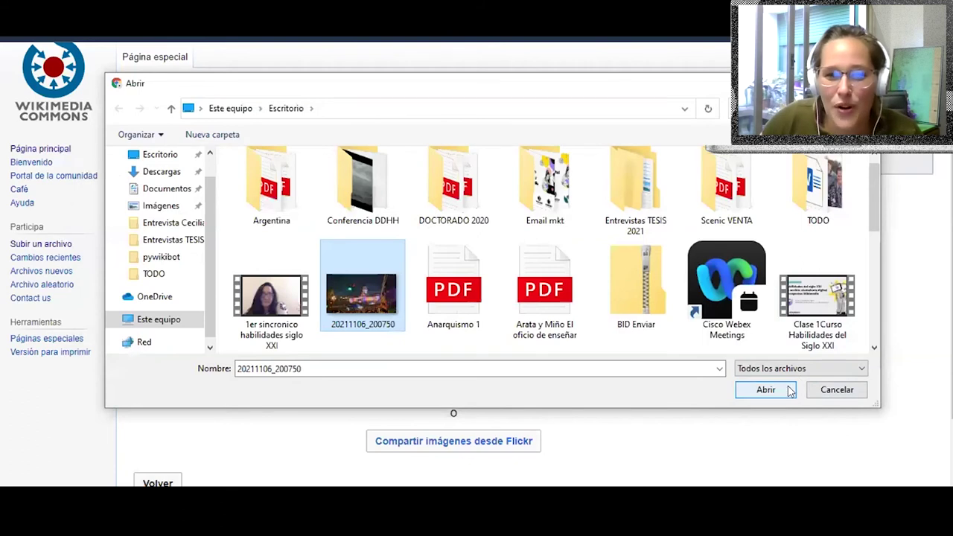
{"action": "left_click", "coordinate": [790, 390]}
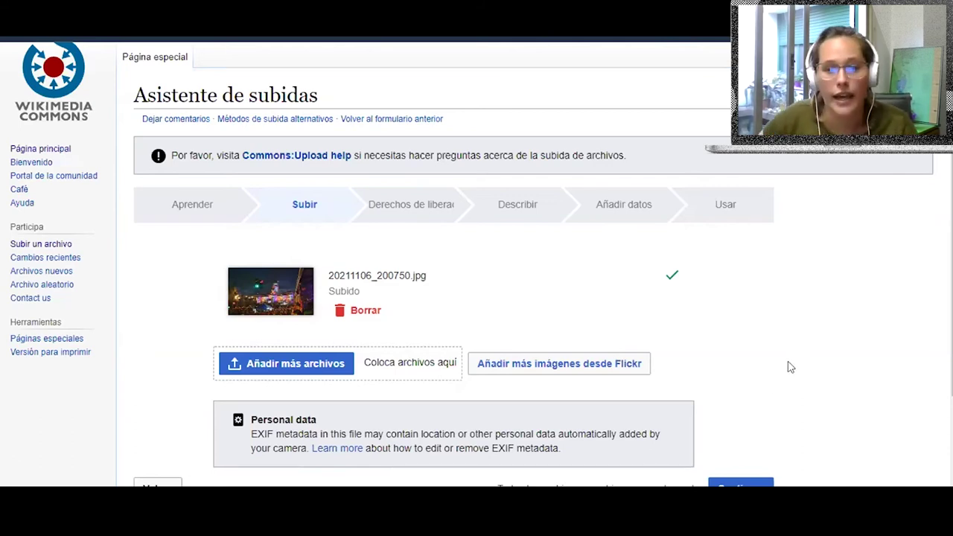
{"action": "scroll", "coordinate": [754, 387], "scroll_direction": "down", "scroll_amount": 1}
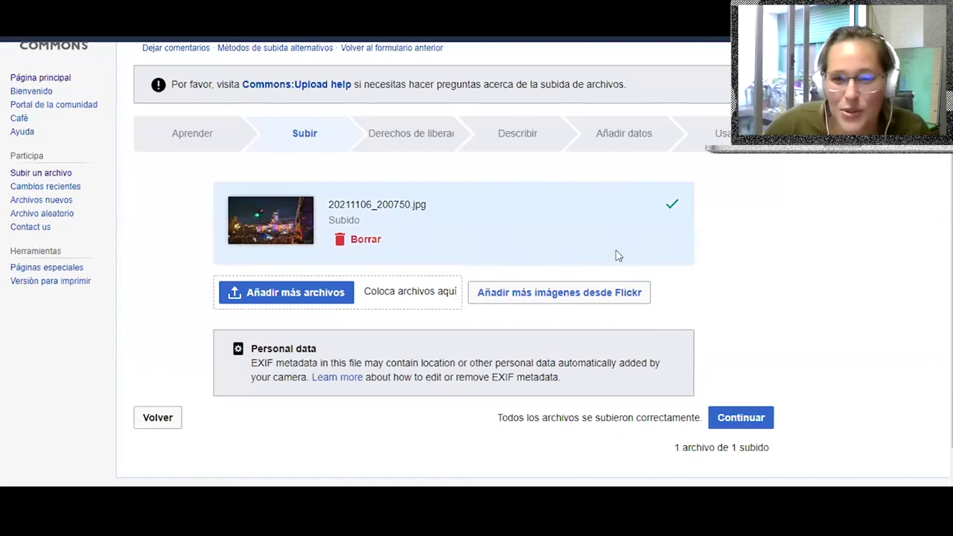
{"action": "scroll", "coordinate": [616, 255], "scroll_direction": "down", "scroll_amount": 1}
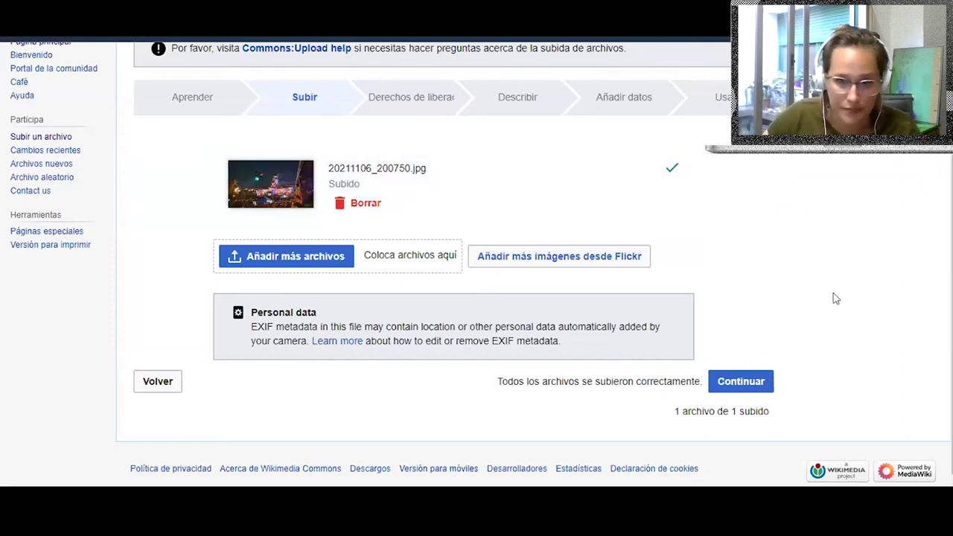
{"action": "left_click", "coordinate": [740, 381]}
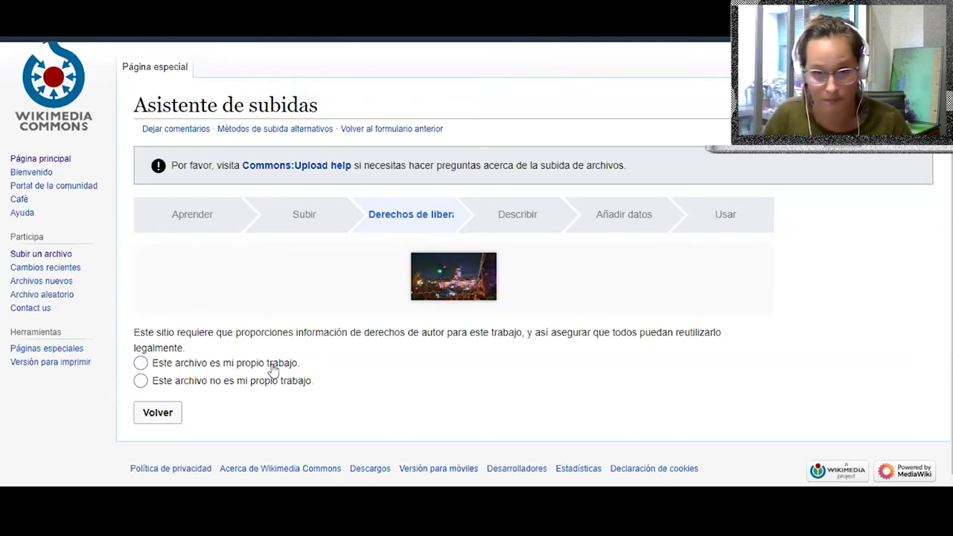
Declare the file as own work, display the alternative licences and proceed with Creative Commons Atribución-CompartirIgual 4.0
{"action": "left_click", "coordinate": [199, 364]}
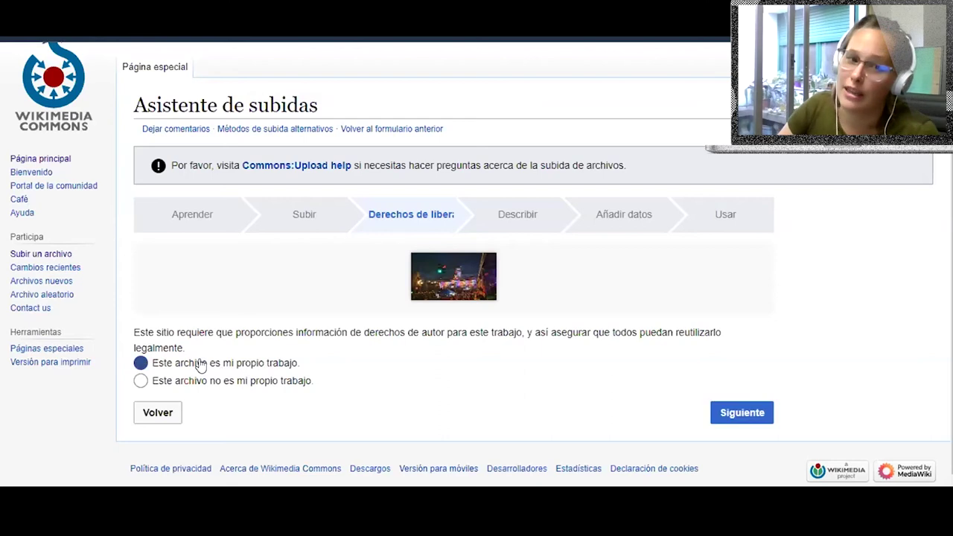
{"action": "scroll", "coordinate": [313, 355], "scroll_direction": "down", "scroll_amount": 2}
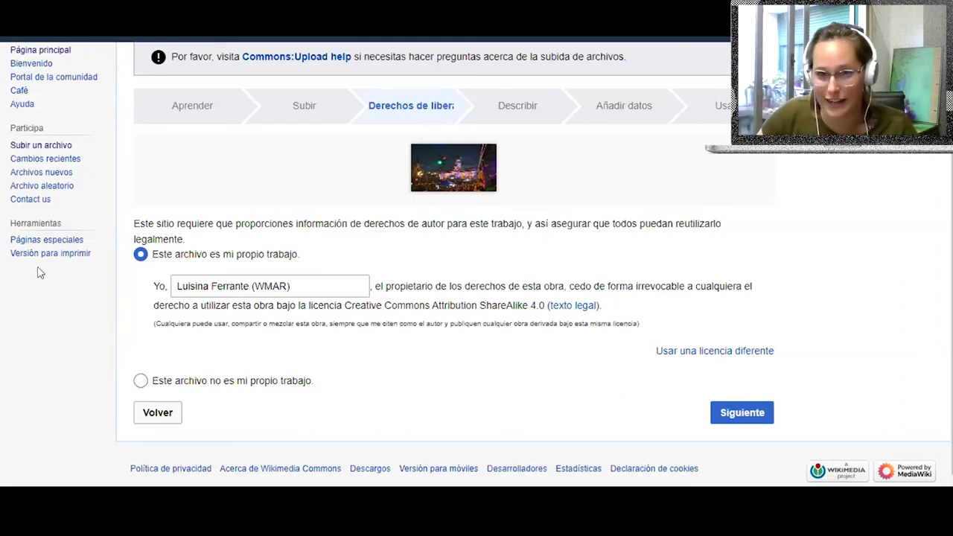
{"action": "left_click", "coordinate": [732, 352]}
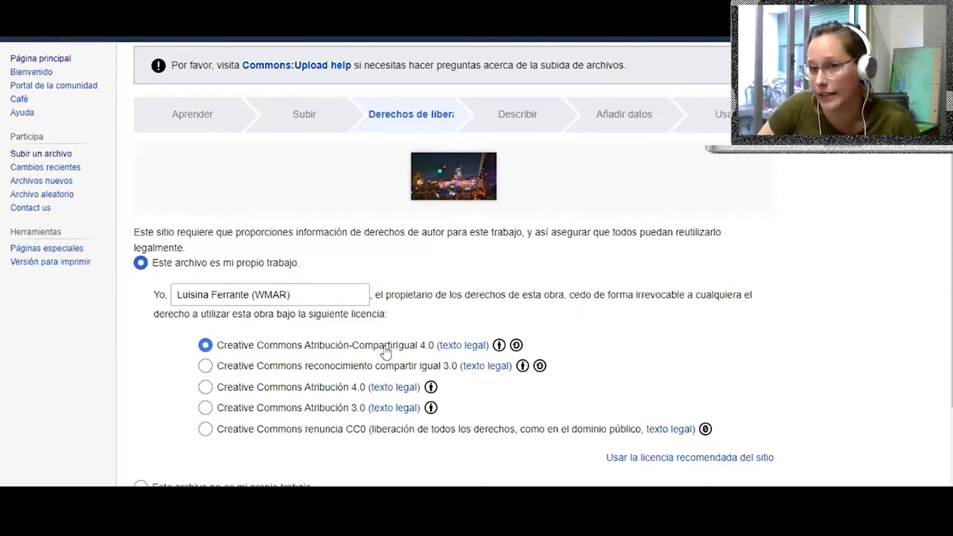
{"action": "scroll", "coordinate": [414, 341], "scroll_direction": "down", "scroll_amount": 1}
{"action": "scroll", "coordinate": [414, 335], "scroll_direction": "down", "scroll_amount": 1}
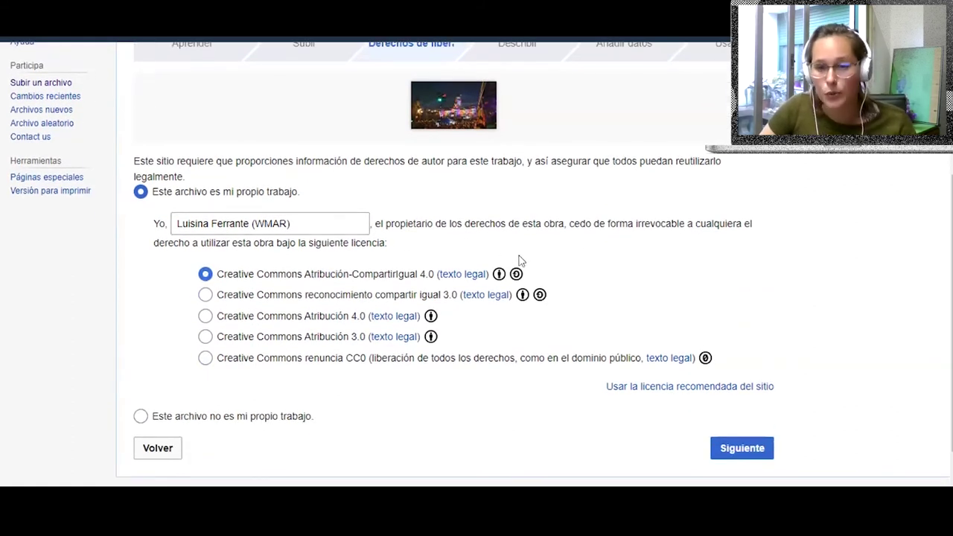
{"action": "scroll", "coordinate": [521, 335], "scroll_direction": "down", "scroll_amount": 1}
{"action": "left_click", "coordinate": [733, 421]}
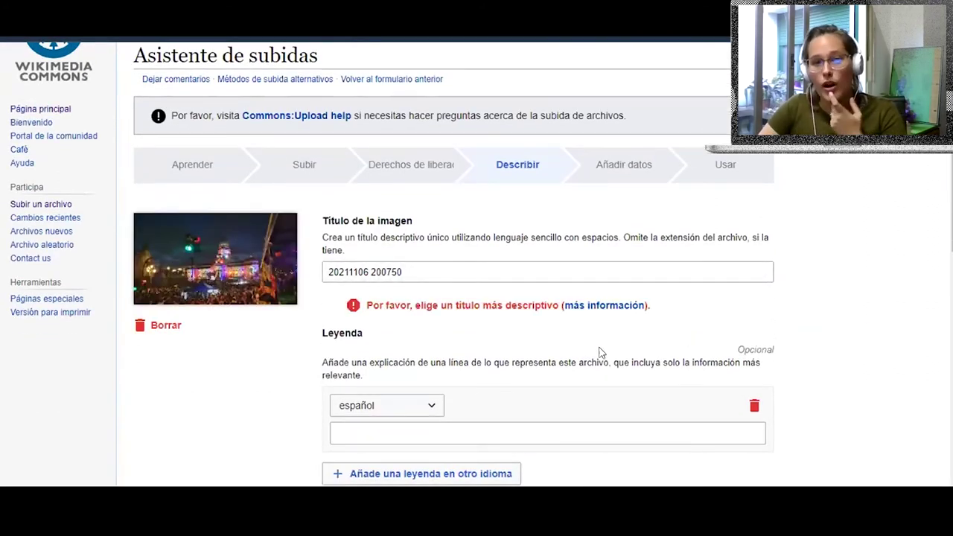
Replace the image title with "Congreso de la Nación Marcha del Orgullo Buenos Aires 2021"
{"action": "scroll", "coordinate": [599, 348], "scroll_direction": "down", "scroll_amount": 2}
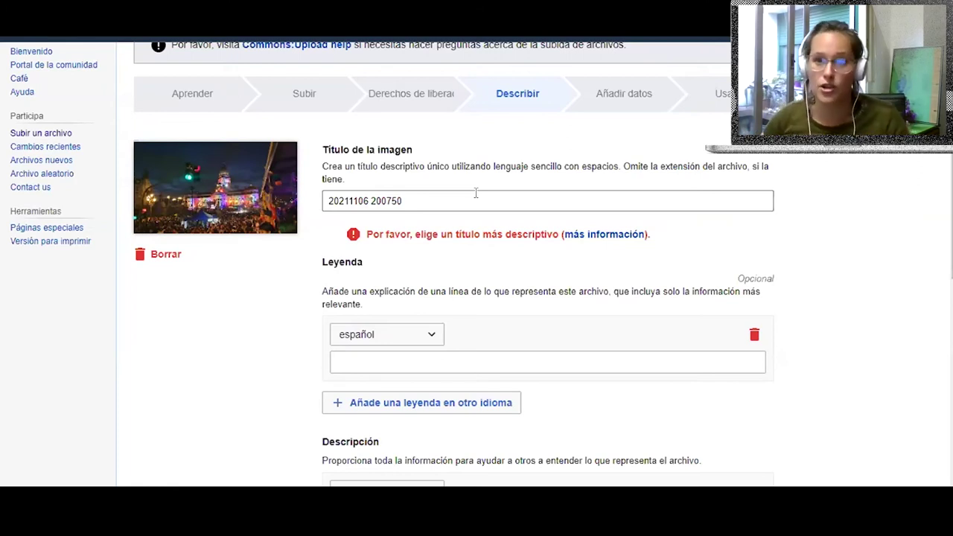
{"action": "left_click_drag", "start_coordinate": [402, 201], "coordinate": [291, 207]}
{"action": "key", "text": "BackSpace"}
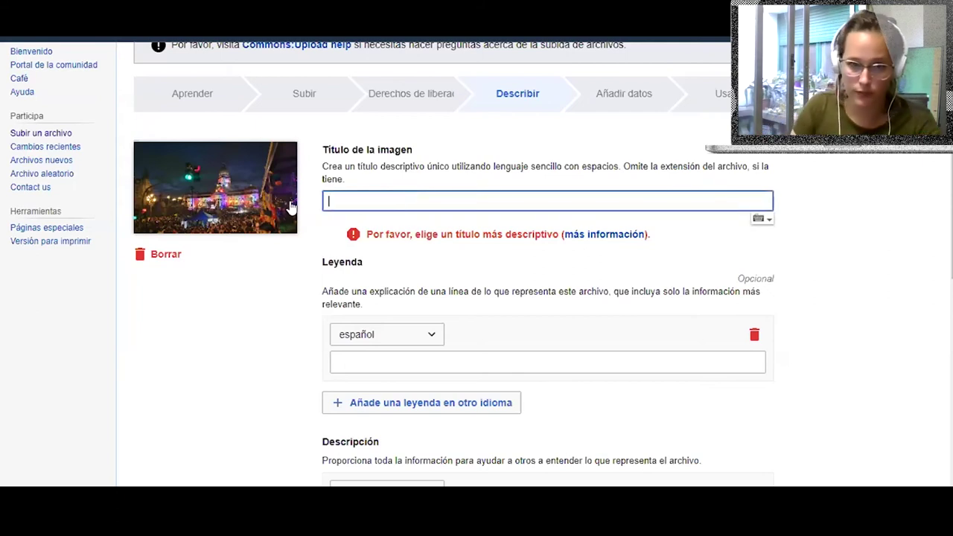
{"action": "type", "text": "Campana"}
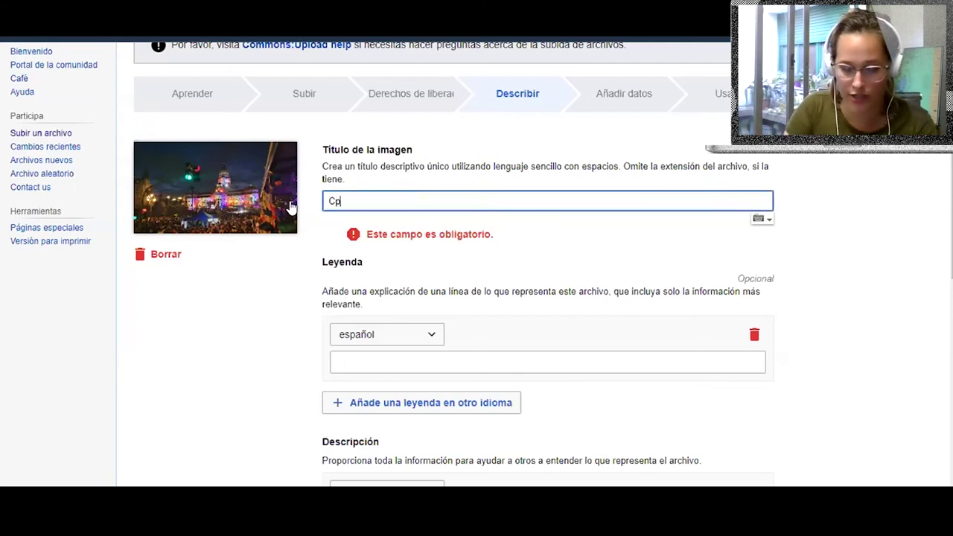
{"action": "key", "text": "BackSpace"}
{"action": "key", "text": "BackSpace"}
{"action": "key", "text": "BackSpace"}
{"action": "key", "text": "BackSpace"}
{"action": "key", "text": "BackSpace"}
{"action": "key", "text": "BackSpace"}
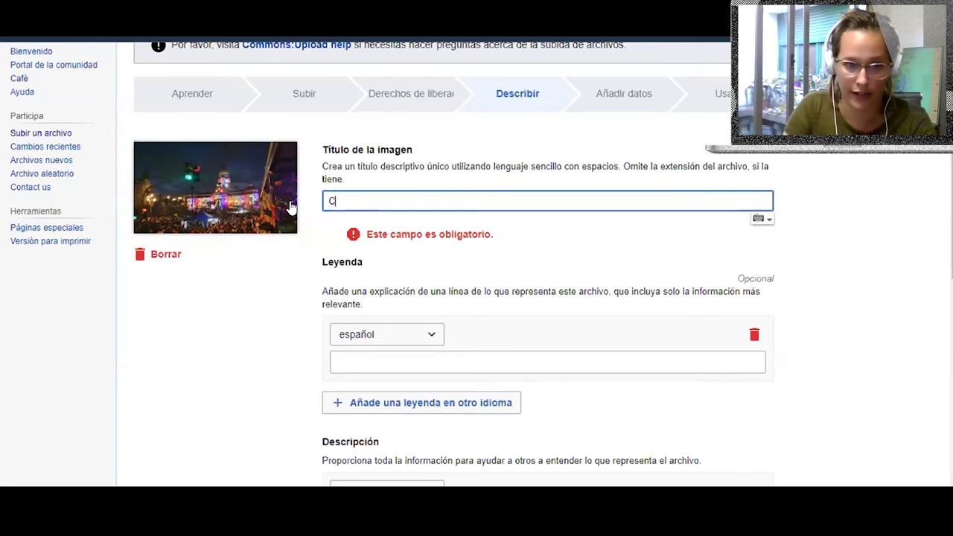
{"action": "type", "text": "ongreso d"}
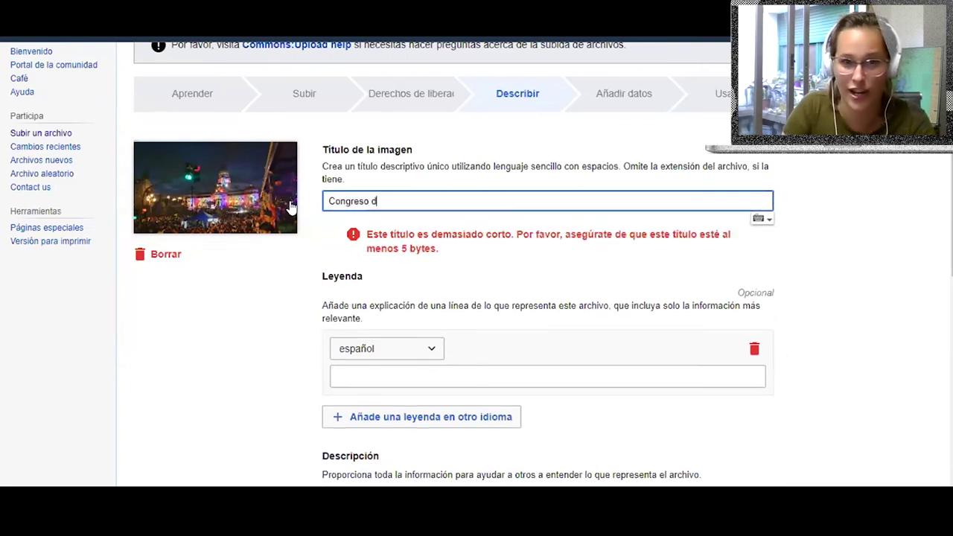
{"action": "type", "text": "e la Nación"}
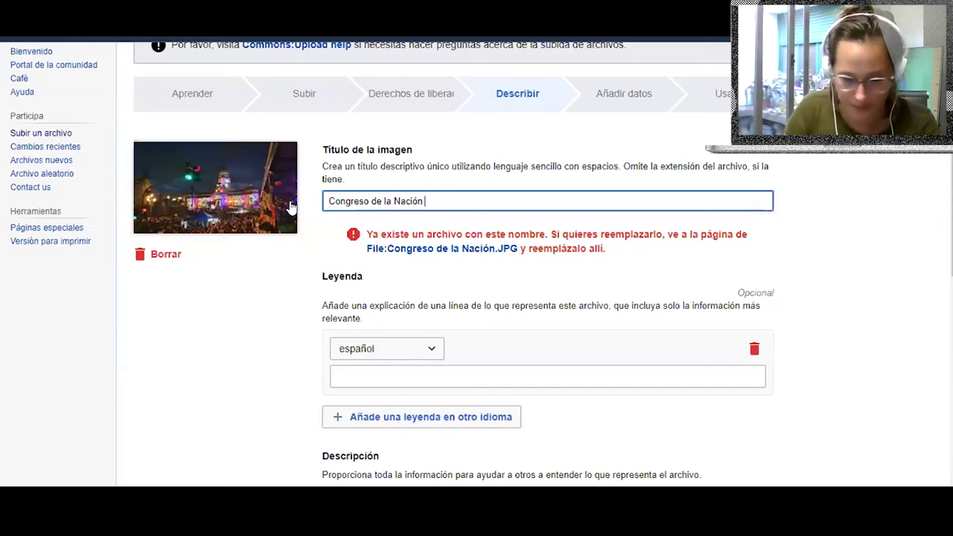
{"action": "type", "text": "March"}
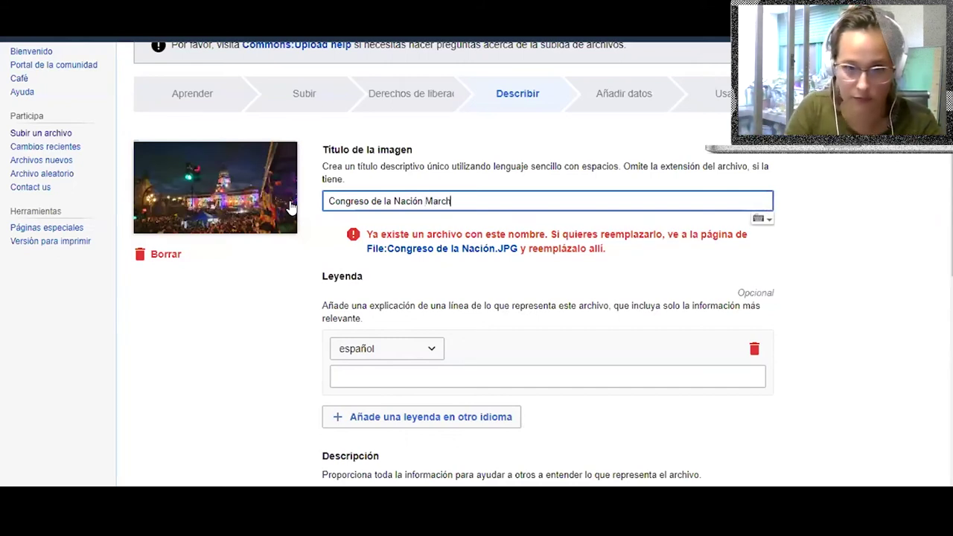
{"action": "type", "text": "a del Orgullo"}
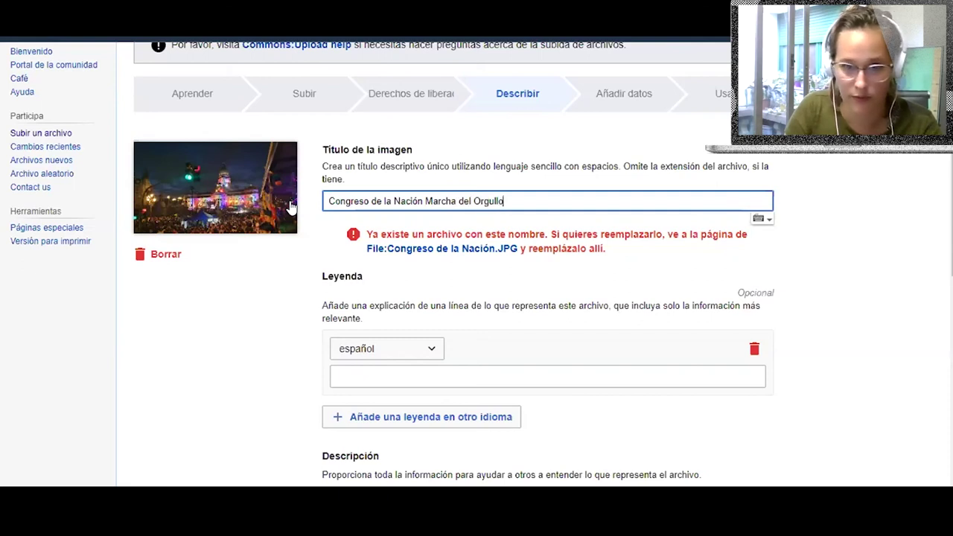
{"action": "type", "text": " Buenos Aires"}
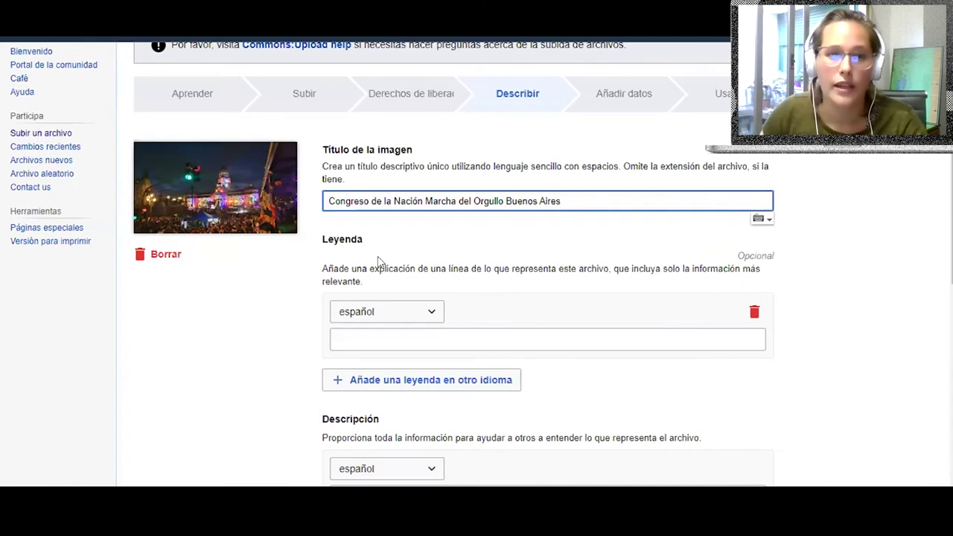
{"action": "type", "text": " 2021"}
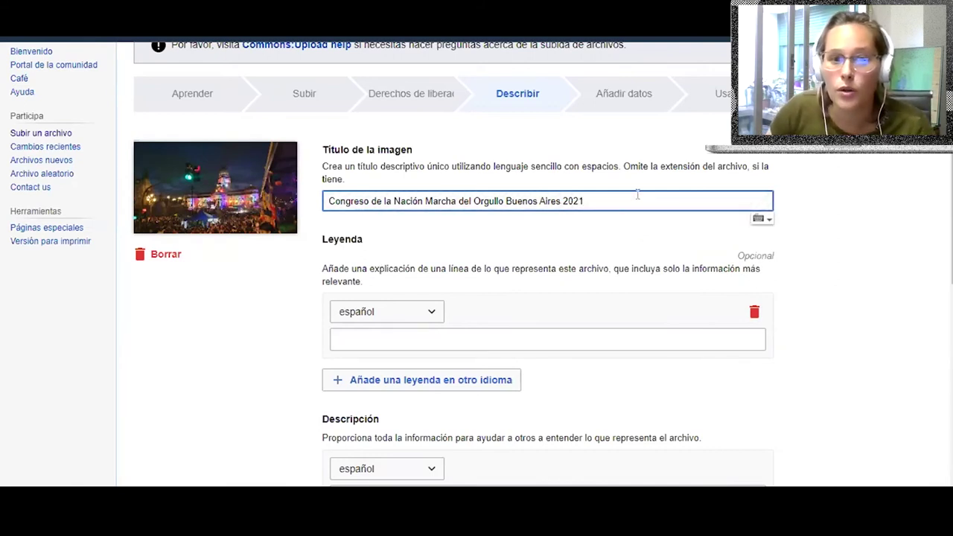
Copy the image title "Congreso de la Nación Marcha del Orgullo Buenos Aires 2021" into the Spanish caption
{"action": "left_click_drag", "start_coordinate": [615, 195], "coordinate": [327, 200]}
{"action": "right_click", "coordinate": [360, 199]}
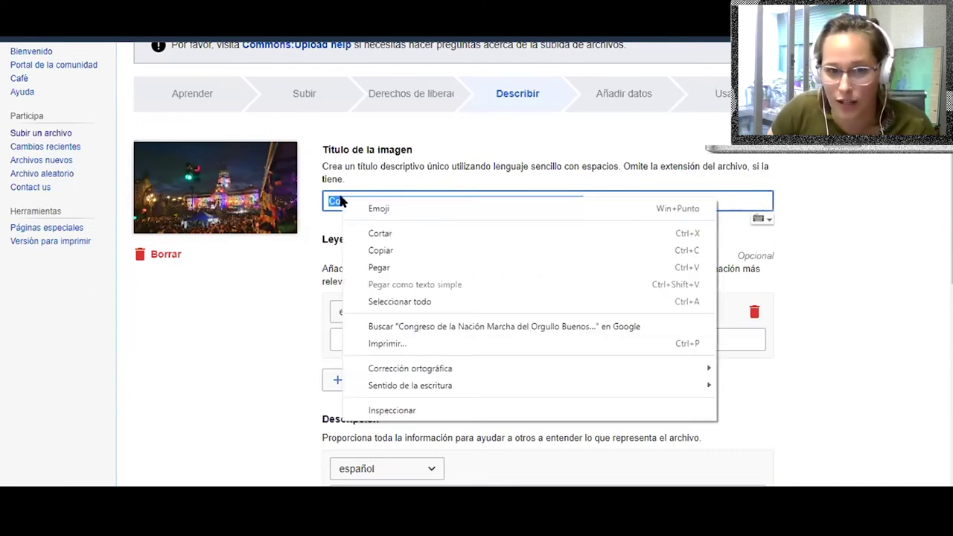
{"action": "left_click", "coordinate": [395, 252]}
{"action": "scroll", "coordinate": [451, 260], "scroll_direction": "down", "scroll_amount": 2}
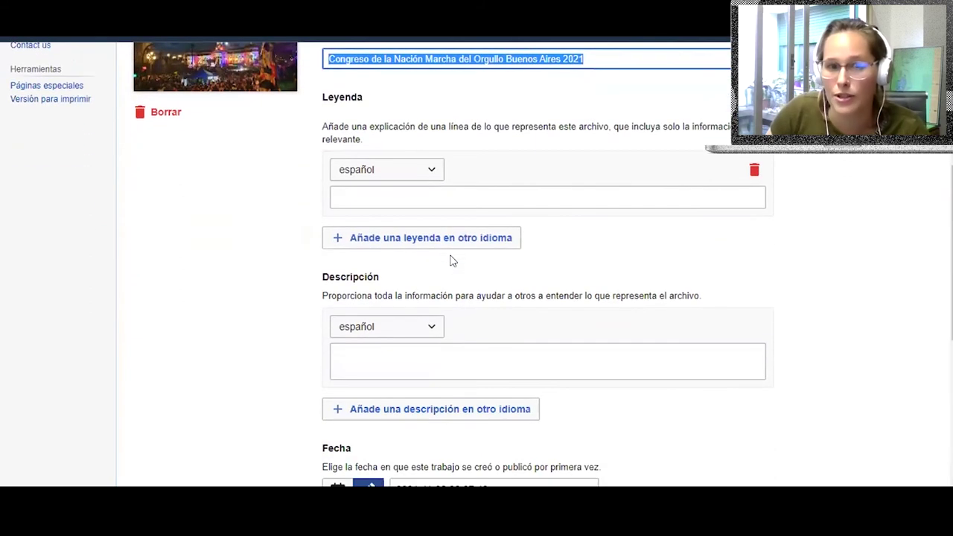
{"action": "left_click", "coordinate": [417, 199]}
{"action": "right_click", "coordinate": [421, 208]}
{"action": "left_click", "coordinate": [457, 308]}
Fill in the Spanish description with the copied text "Congreso de la Nación Marcha del Orgullo Buenos Aires 2021"
{"action": "scroll", "coordinate": [480, 231], "scroll_direction": "down", "scroll_amount": 1}
{"action": "scroll", "coordinate": [480, 231], "scroll_direction": "down", "scroll_amount": 1}
{"action": "left_click", "coordinate": [483, 222]}
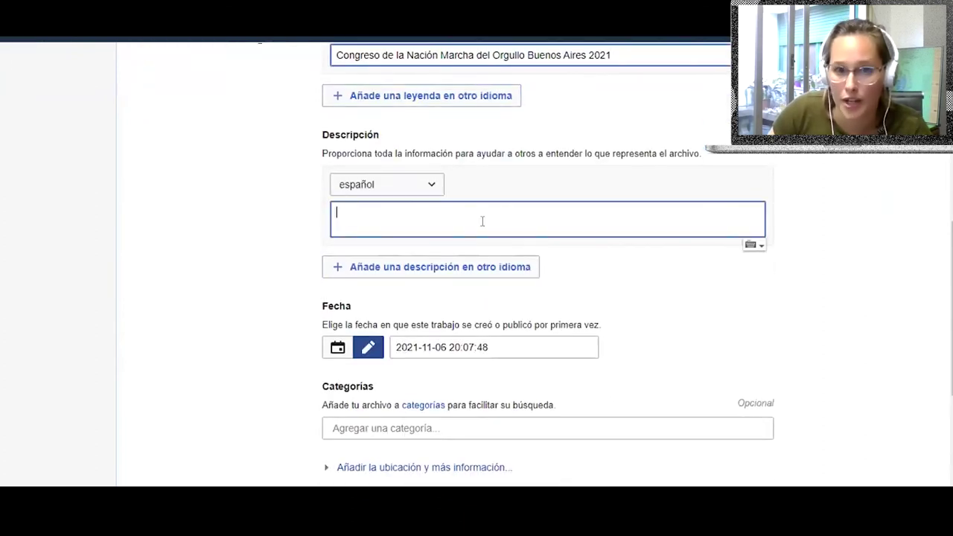
{"action": "right_click", "coordinate": [484, 222]}
{"action": "left_click", "coordinate": [533, 335]}
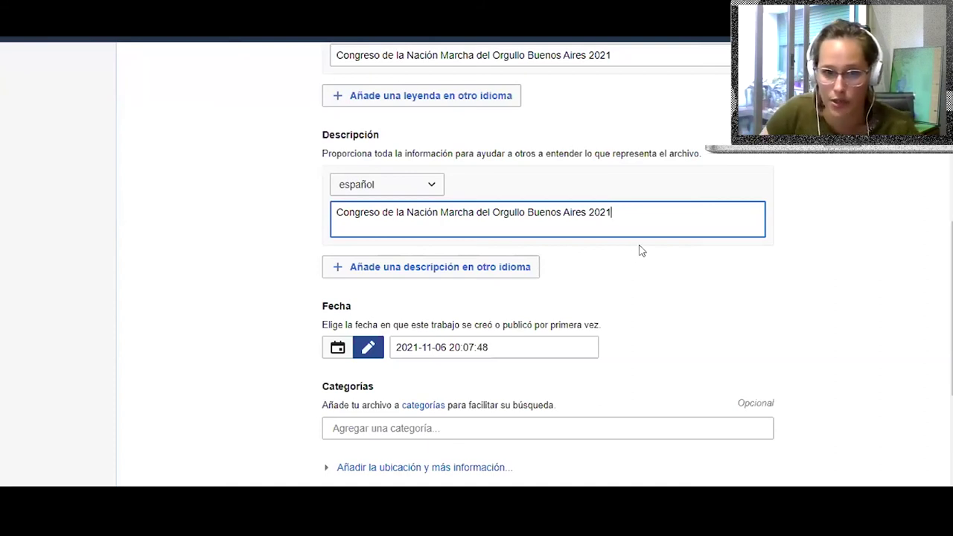
Add the category "Marcha del Orgullo en Buenos Aires 2021" to the file, copying its name from the category's Commons page
{"action": "scroll", "coordinate": [638, 248], "scroll_direction": "down", "scroll_amount": 1}
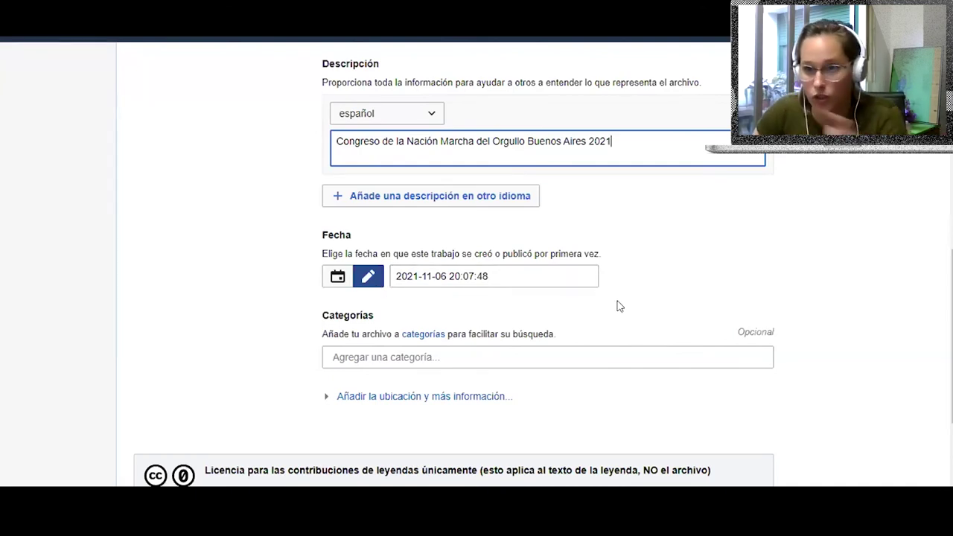
{"action": "scroll", "coordinate": [617, 316], "scroll_direction": "down", "scroll_amount": 1}
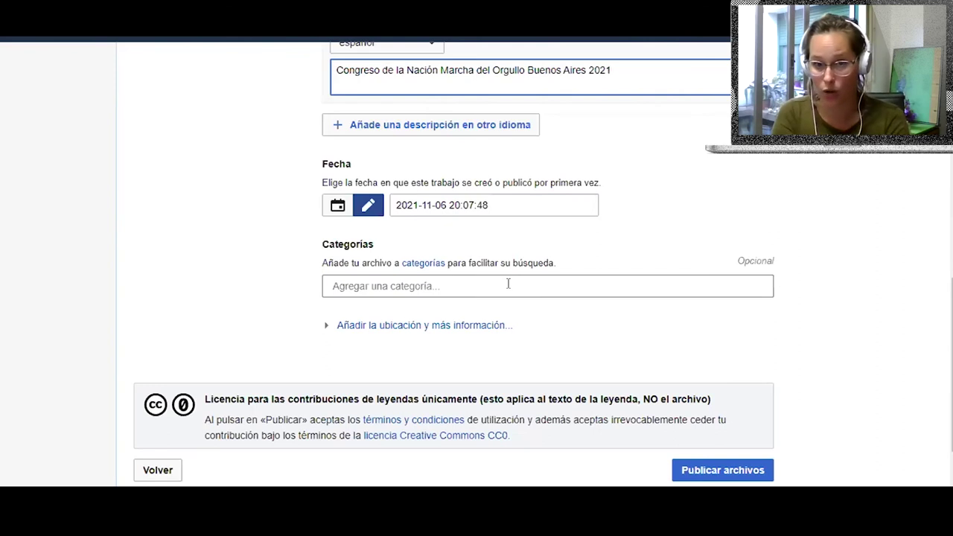
{"action": "left_click", "coordinate": [507, 283]}
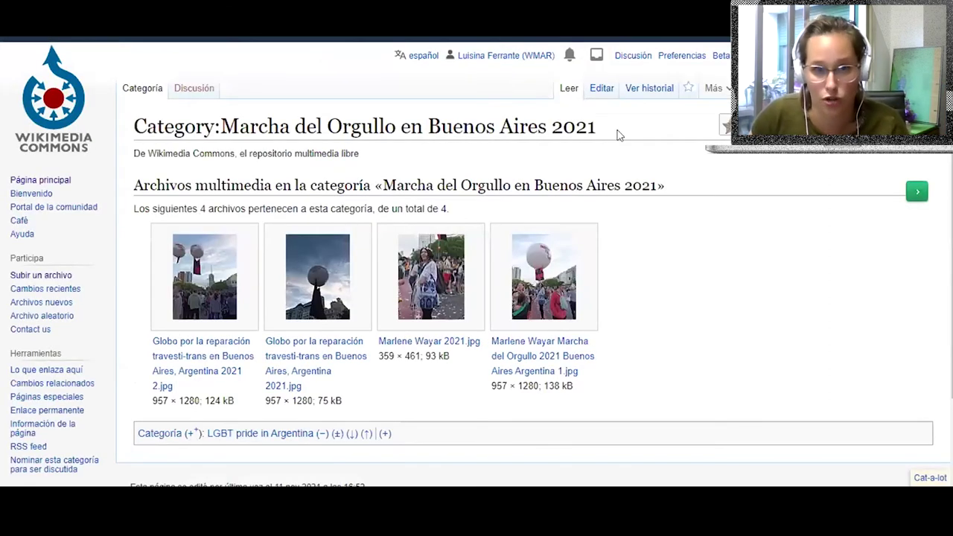
{"action": "left_click_drag", "start_coordinate": [597, 128], "coordinate": [227, 126]}
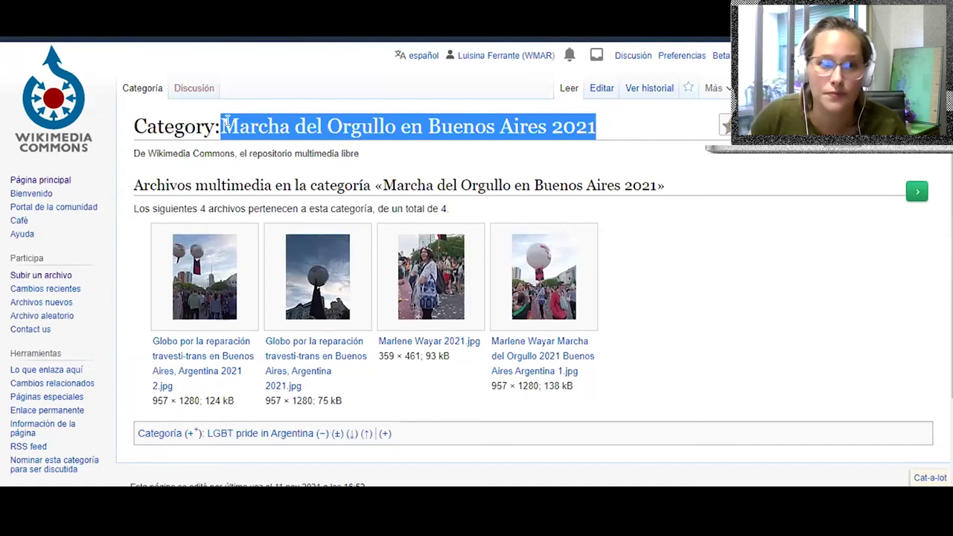
{"action": "right_click", "coordinate": [229, 126]}
{"action": "left_click", "coordinate": [252, 134]}
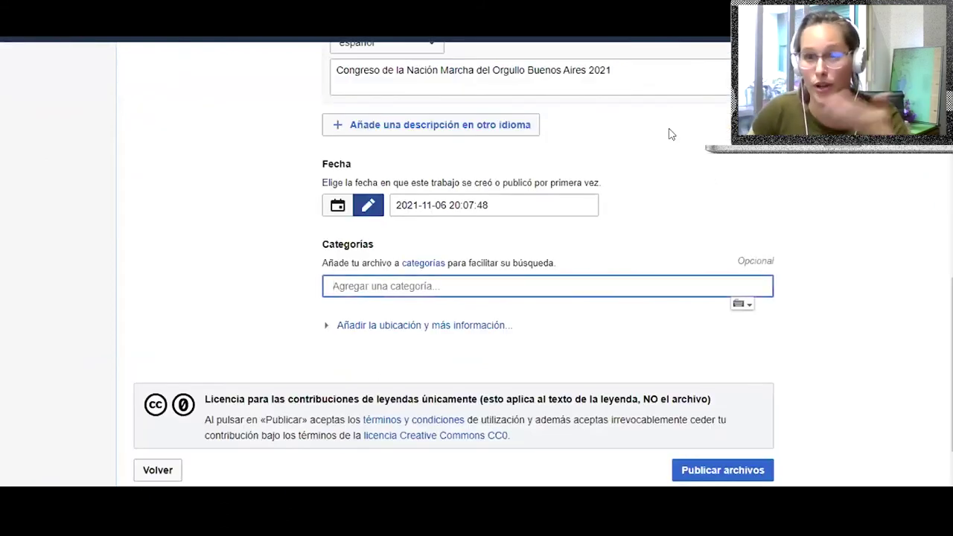
{"action": "right_click", "coordinate": [603, 286]}
{"action": "left_click", "coordinate": [691, 181]}
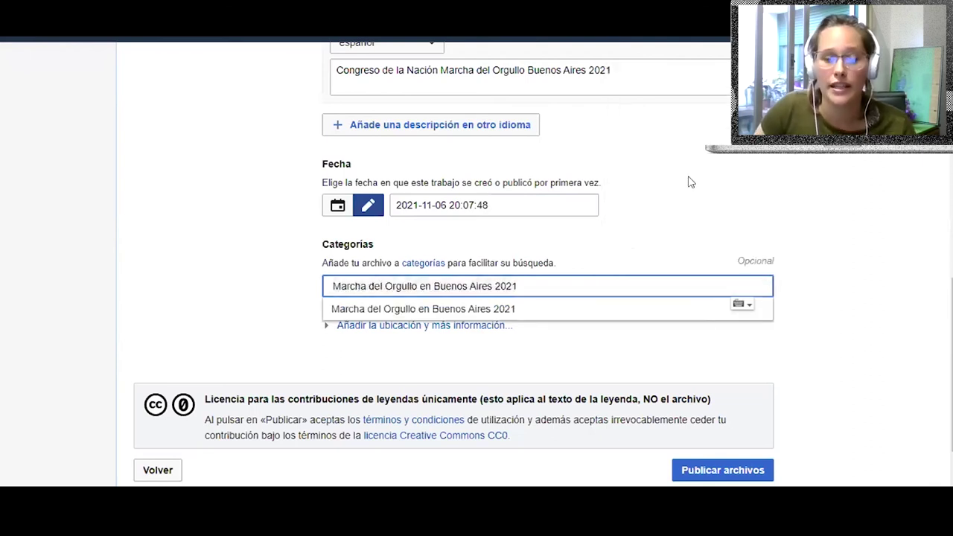
{"action": "left_click", "coordinate": [534, 315]}
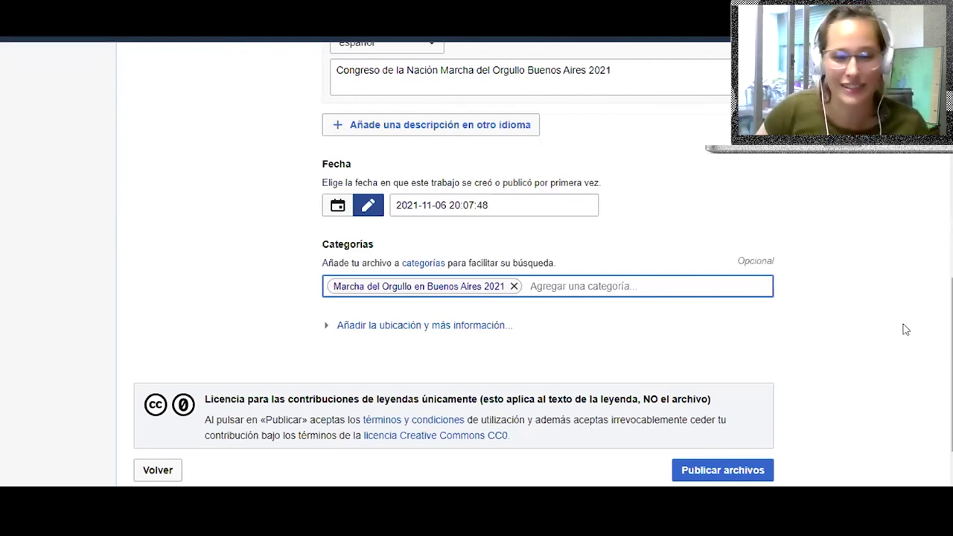
{"action": "scroll", "coordinate": [897, 355], "scroll_direction": "up", "scroll_amount": 1}
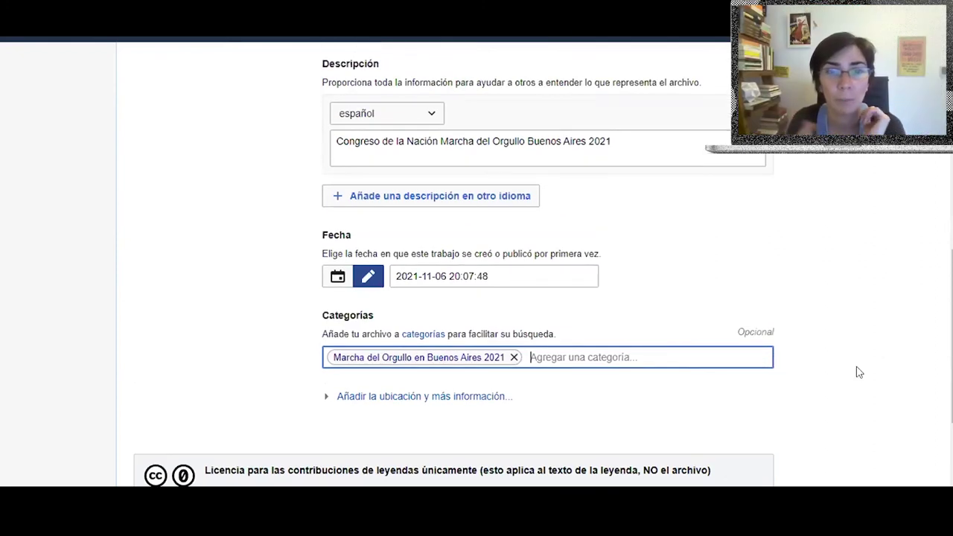
{"action": "scroll", "coordinate": [839, 369], "scroll_direction": "down", "scroll_amount": 1}
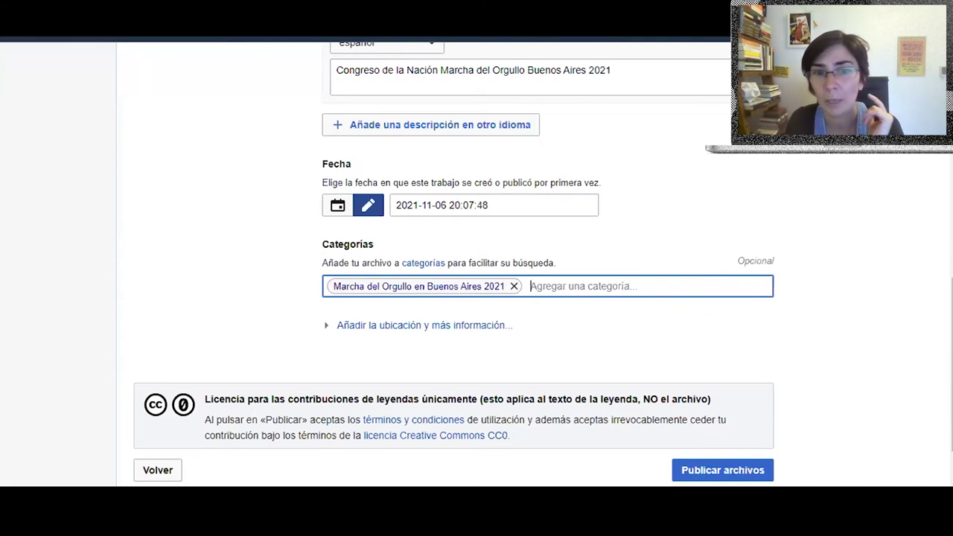
{"action": "left_click", "coordinate": [452, 232]}
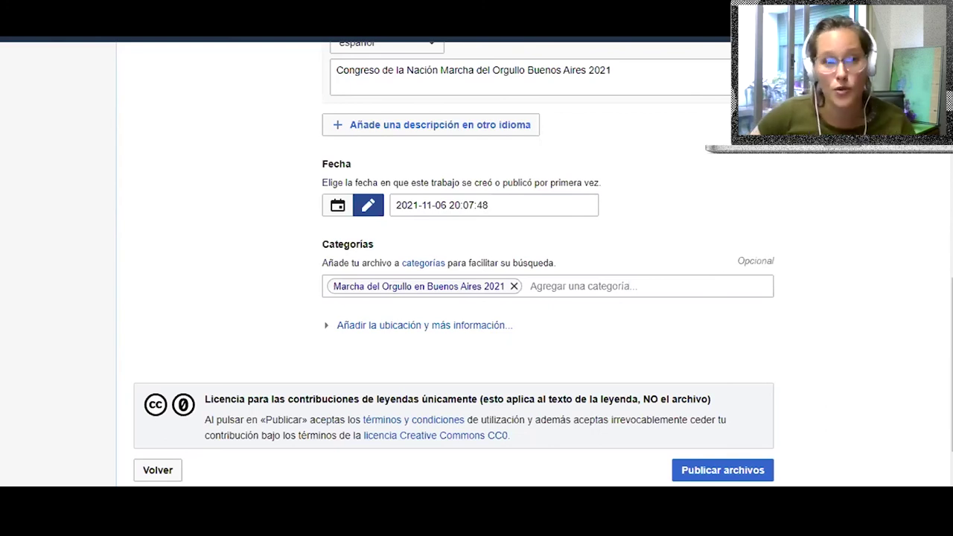
{"action": "scroll", "coordinate": [482, 305], "scroll_direction": "down", "scroll_amount": 2}
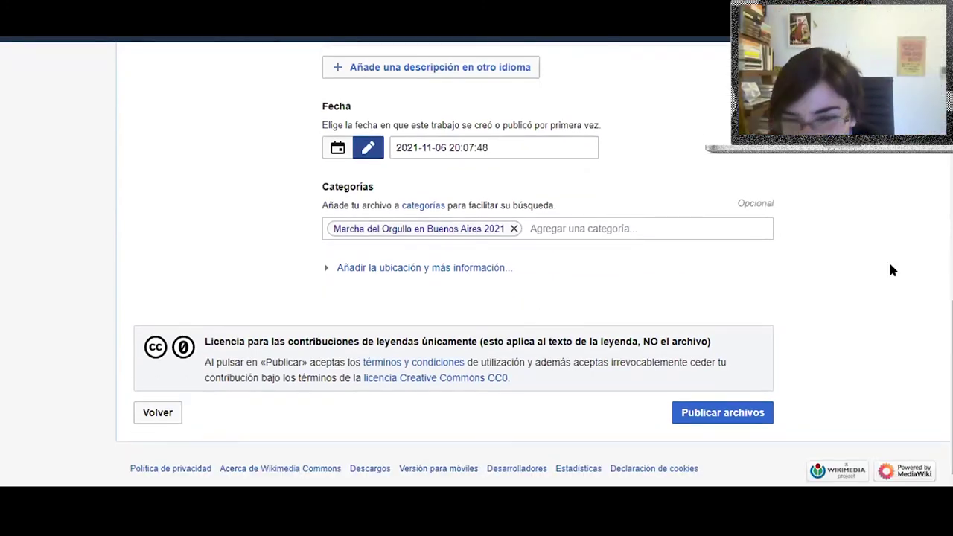
{"action": "scroll", "coordinate": [896, 274], "scroll_direction": "up", "scroll_amount": 2}
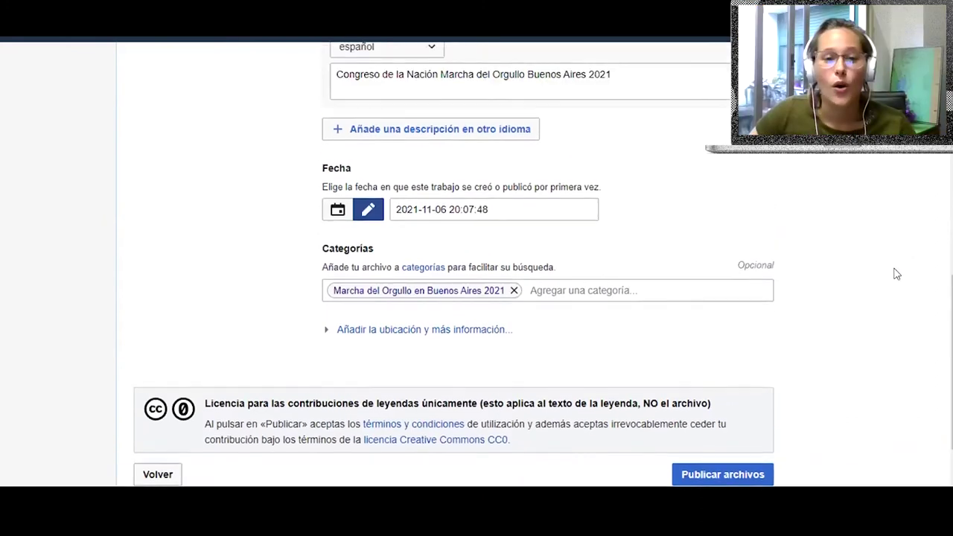
{"action": "scroll", "coordinate": [897, 274], "scroll_direction": "up", "scroll_amount": 4}
Publish the file with its description data and skip the stage for adding represented elements and statements
{"action": "scroll", "coordinate": [896, 274], "scroll_direction": "down", "scroll_amount": 6}
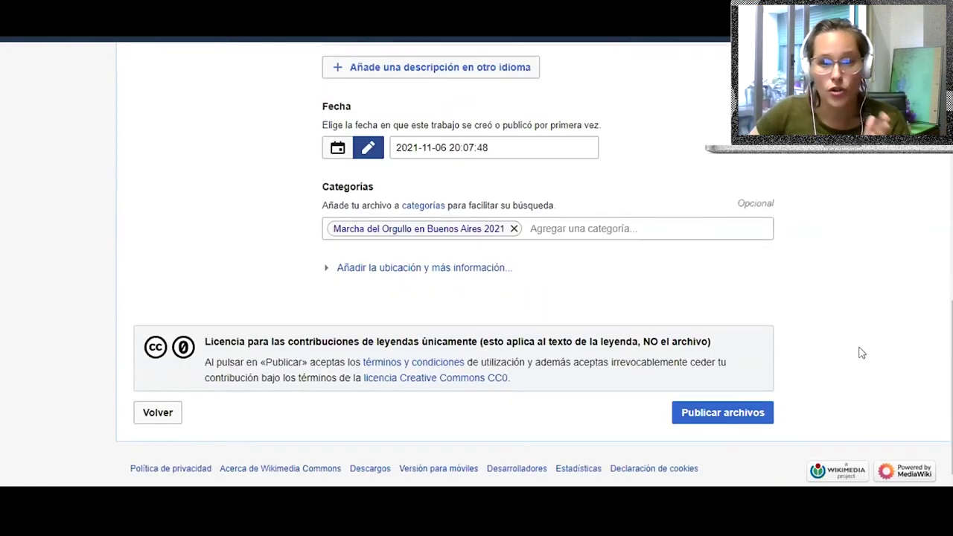
{"action": "left_click", "coordinate": [750, 422]}
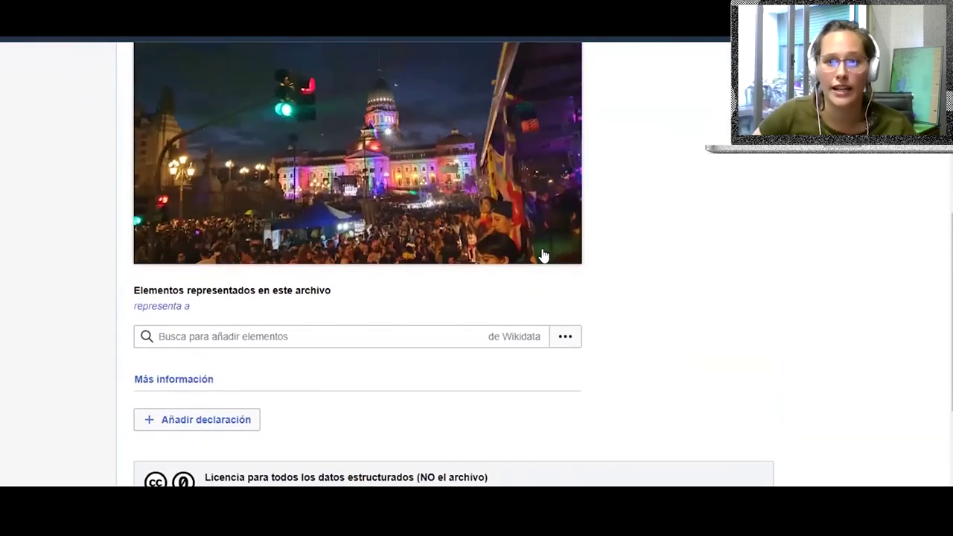
{"action": "scroll", "coordinate": [544, 249], "scroll_direction": "down", "scroll_amount": 5}
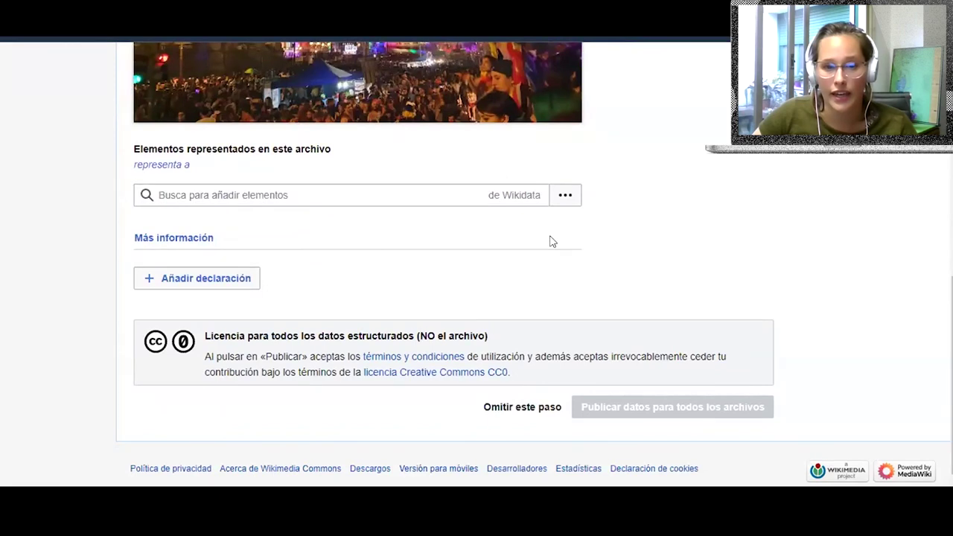
{"action": "left_click", "coordinate": [534, 411]}
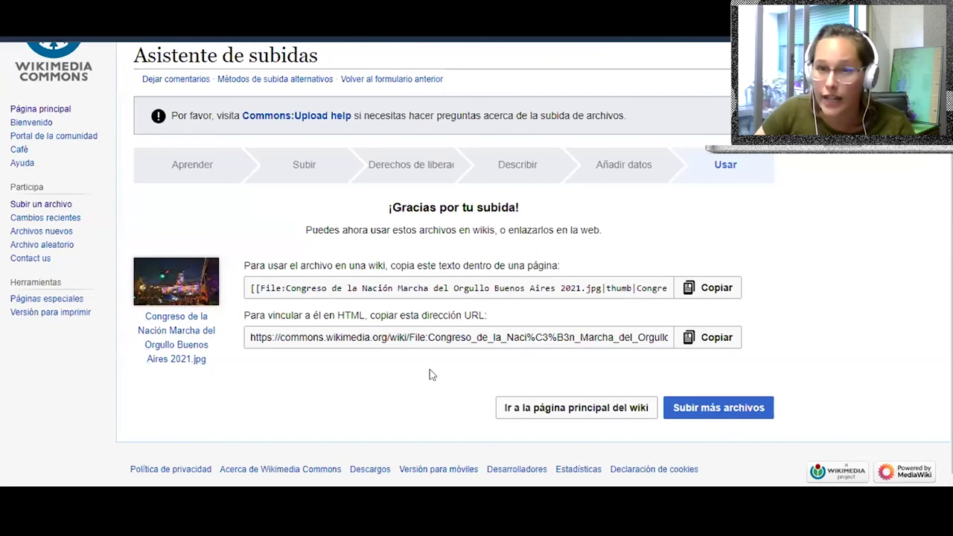
Highlight the wiki code for embedding the uploaded file and the URL for linking to it
{"action": "scroll", "coordinate": [288, 395], "scroll_direction": "up", "scroll_amount": 1}
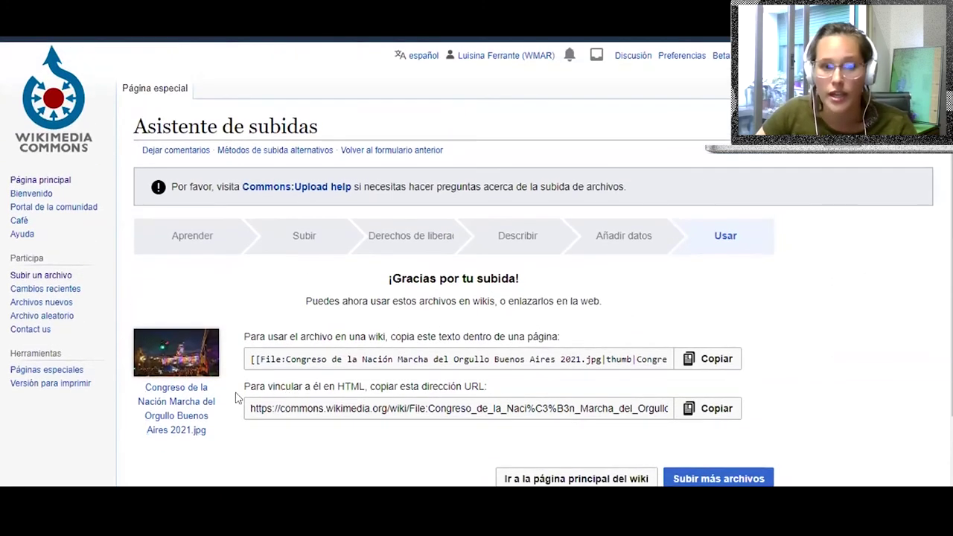
{"action": "scroll", "coordinate": [428, 452], "scroll_direction": "down", "scroll_amount": 1}
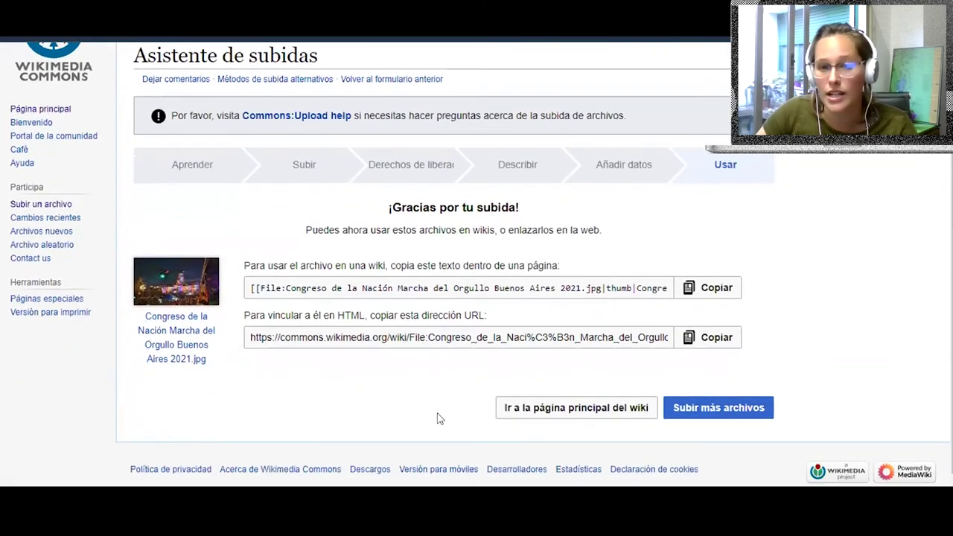
{"action": "left_click", "coordinate": [644, 289]}
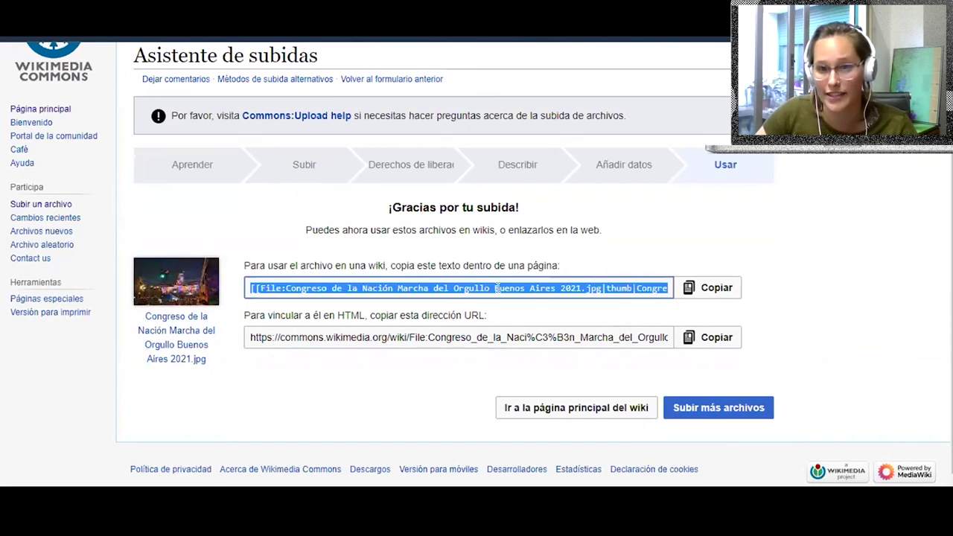
{"action": "left_click", "coordinate": [401, 339]}
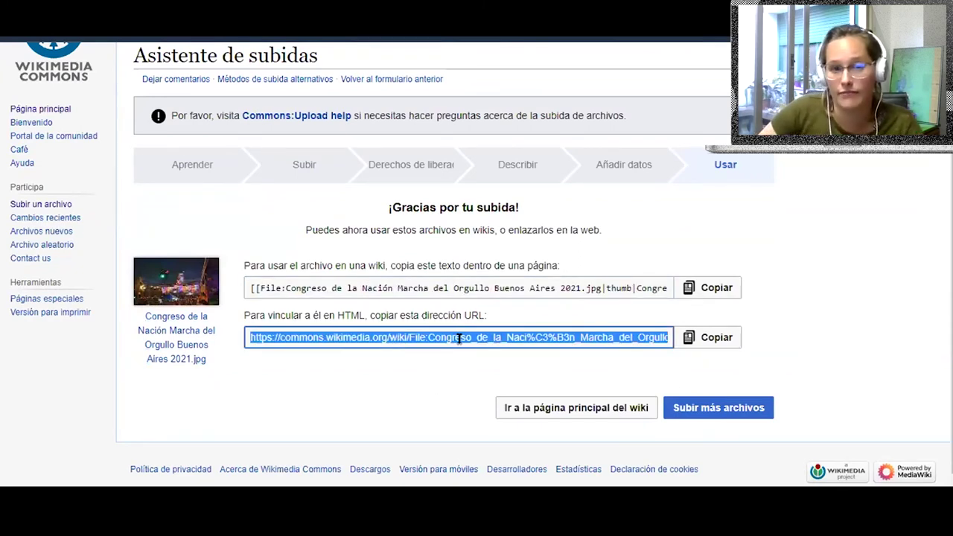
Open the uploaded file's own page and review its summary, licence, file history, metadata and categories
{"action": "right_click", "coordinate": [157, 353]}
{"action": "left_click", "coordinate": [238, 218]}
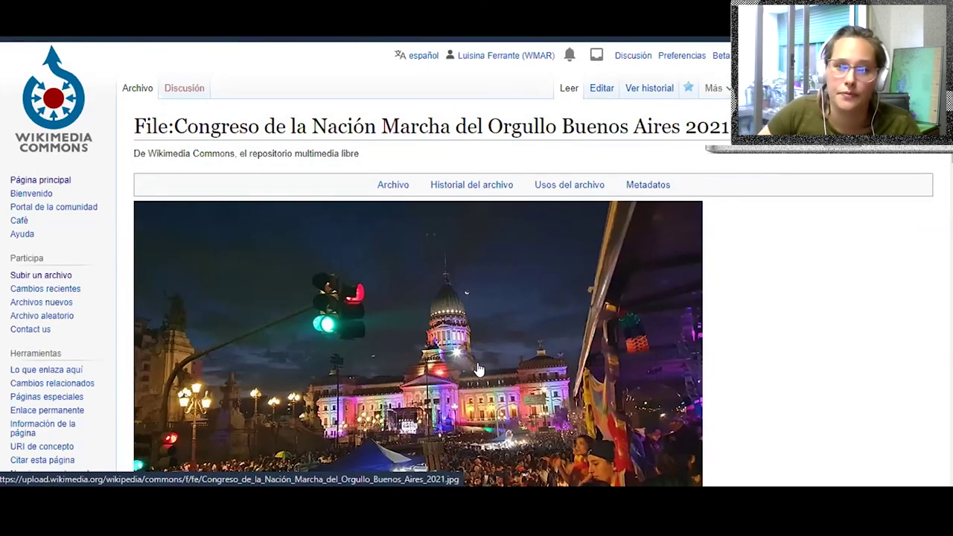
{"action": "scroll", "coordinate": [479, 370], "scroll_direction": "down", "scroll_amount": 6}
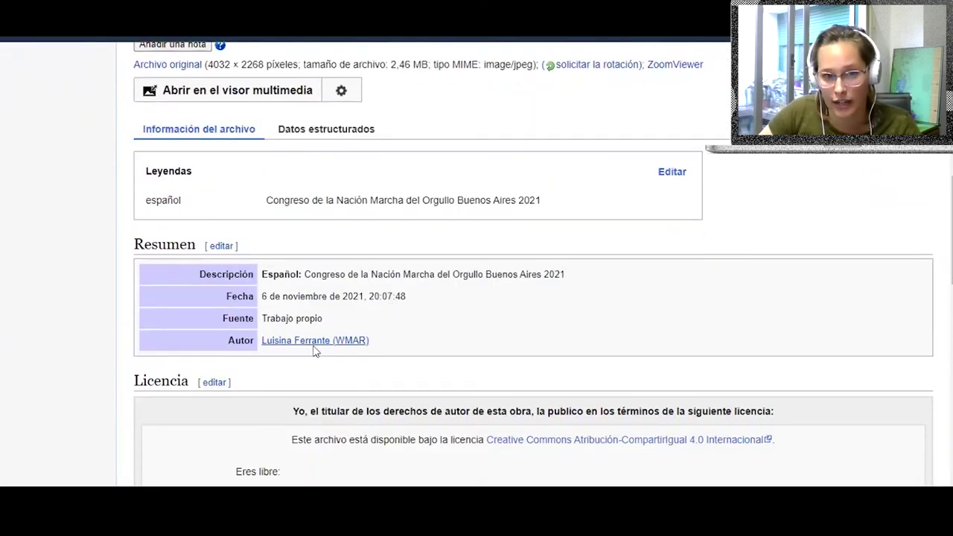
{"action": "scroll", "coordinate": [315, 352], "scroll_direction": "down", "scroll_amount": 6}
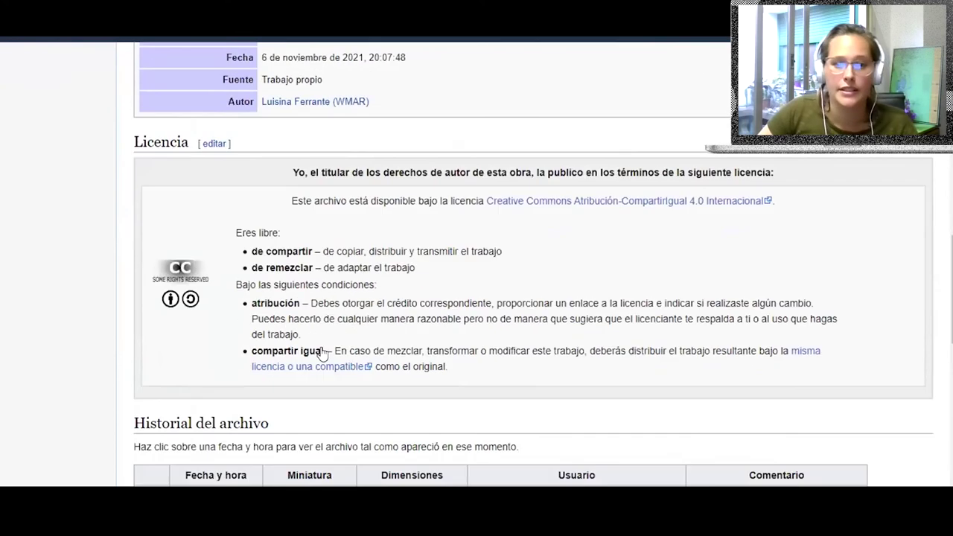
{"action": "scroll", "coordinate": [321, 354], "scroll_direction": "down", "scroll_amount": 2}
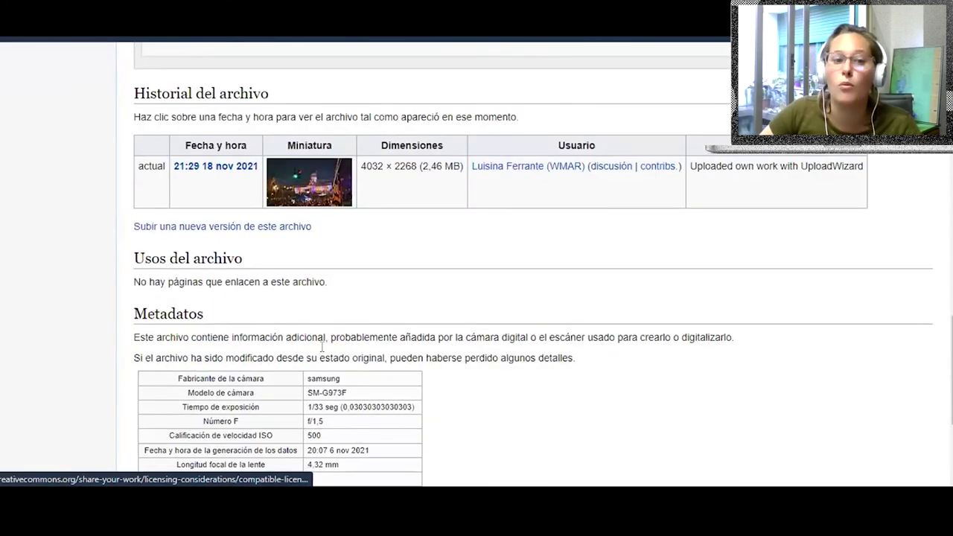
{"action": "scroll", "coordinate": [322, 352], "scroll_direction": "down", "scroll_amount": 1}
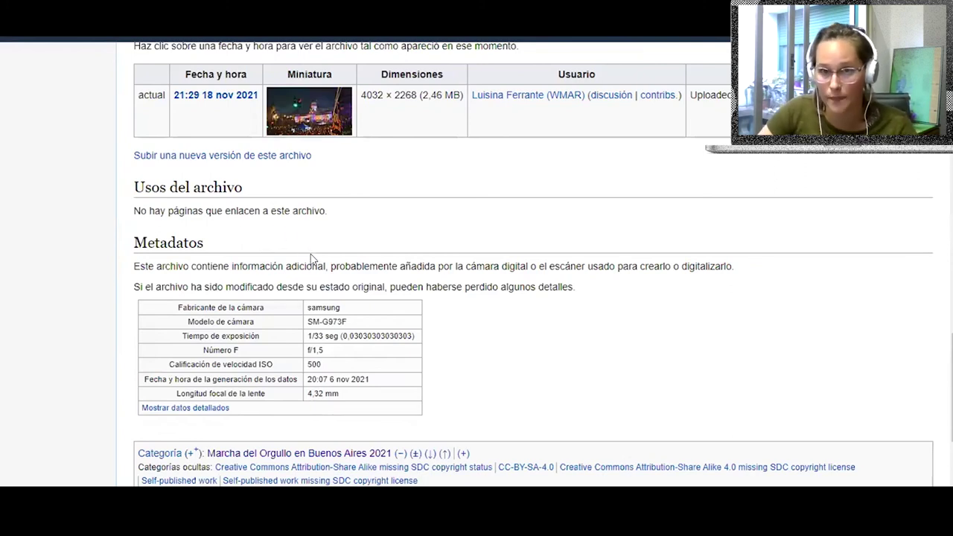
{"action": "scroll", "coordinate": [311, 258], "scroll_direction": "up", "scroll_amount": 15}
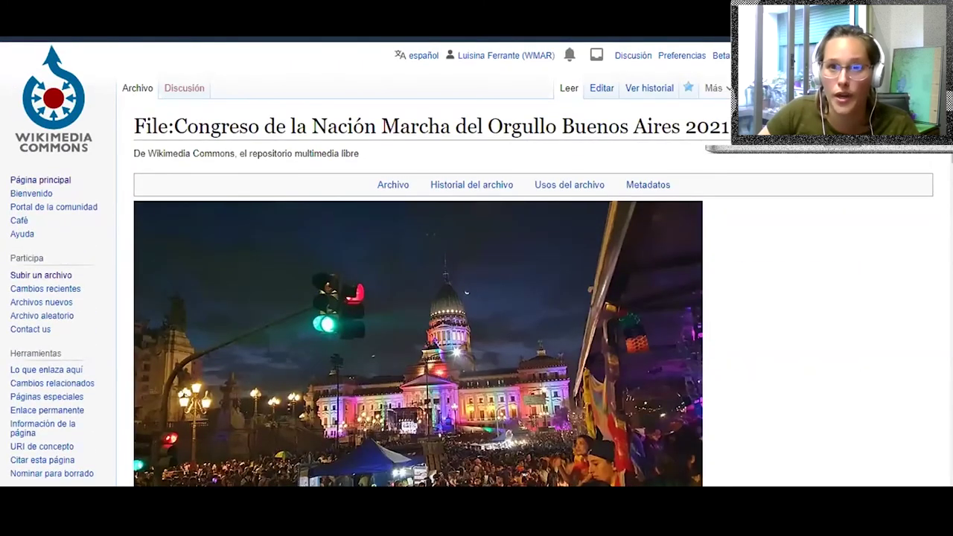
Switch to Wikipedia in a new browser tab, search in Spanish for "Marcha del" and open the article "Marcha del orgullo"
{"action": "key", "text": "ctrl+t"}
{"action": "type", "text": "wikiped"}
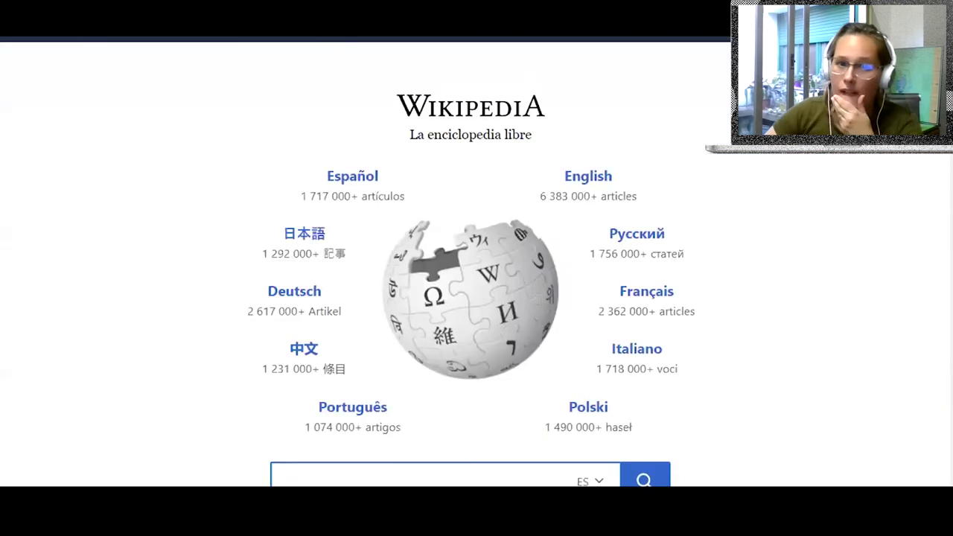
{"action": "scroll", "coordinate": [467, 330], "scroll_direction": "down", "scroll_amount": 2}
{"action": "type", "text": "Me"}
{"action": "key", "text": "BackSpace"}
{"action": "type", "text": "archa "}
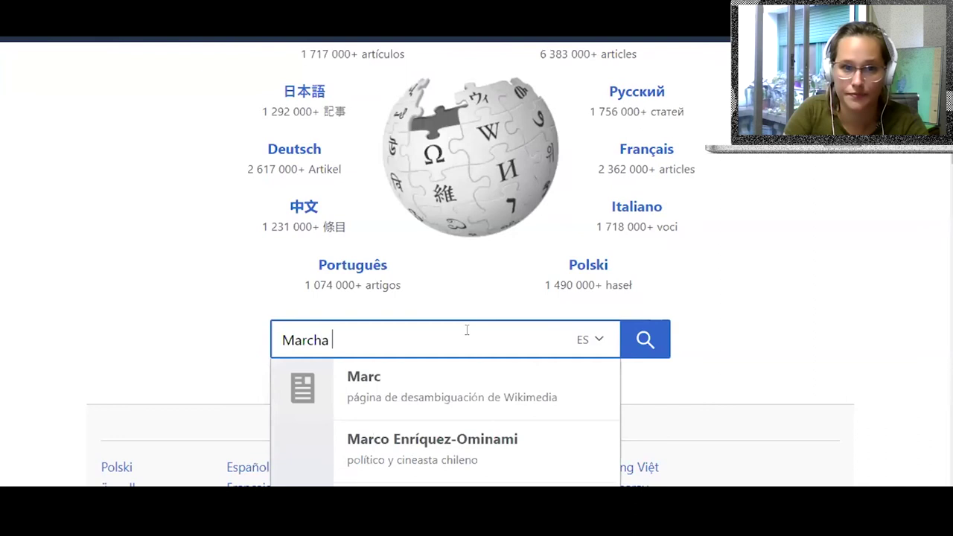
{"action": "type", "text": "del"}
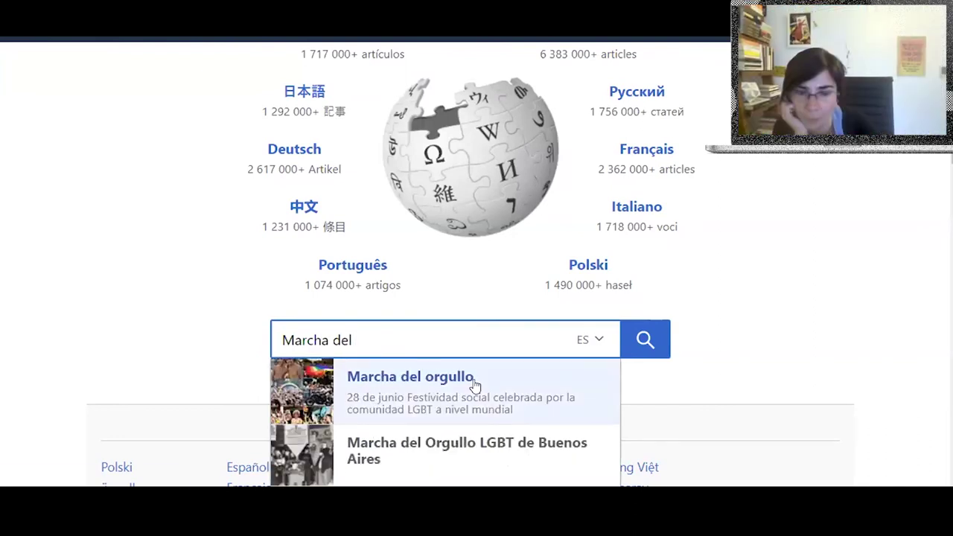
{"action": "left_click", "coordinate": [474, 381]}
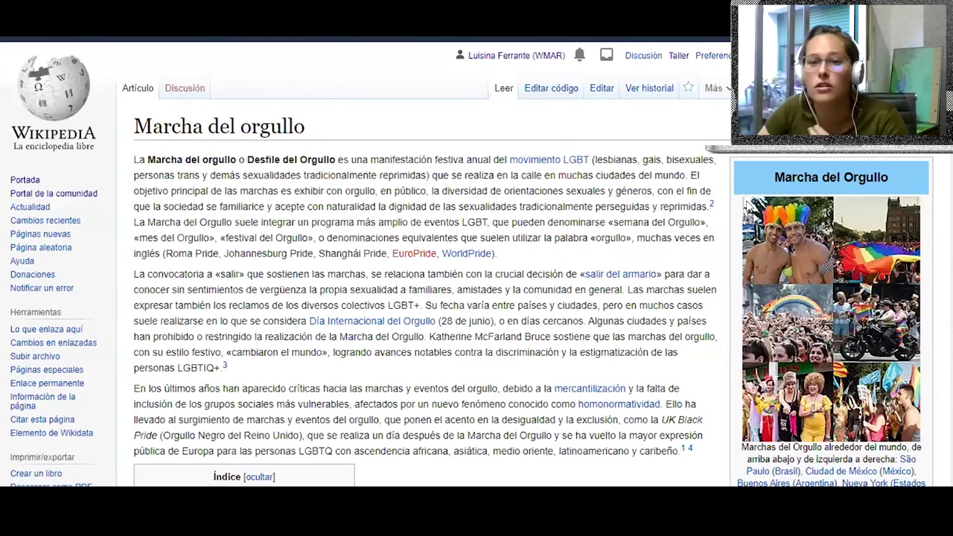
Look through the Marcha del orgullo article's sections down to its references and return to its beginning
{"action": "scroll", "coordinate": [658, 180], "scroll_direction": "down", "scroll_amount": 20}
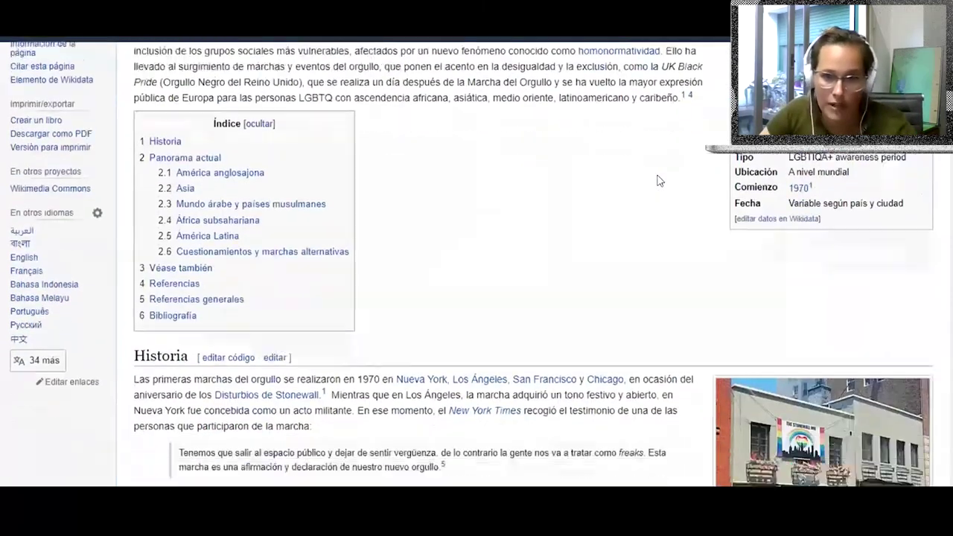
{"action": "scroll", "coordinate": [663, 224], "scroll_direction": "down", "scroll_amount": 20}
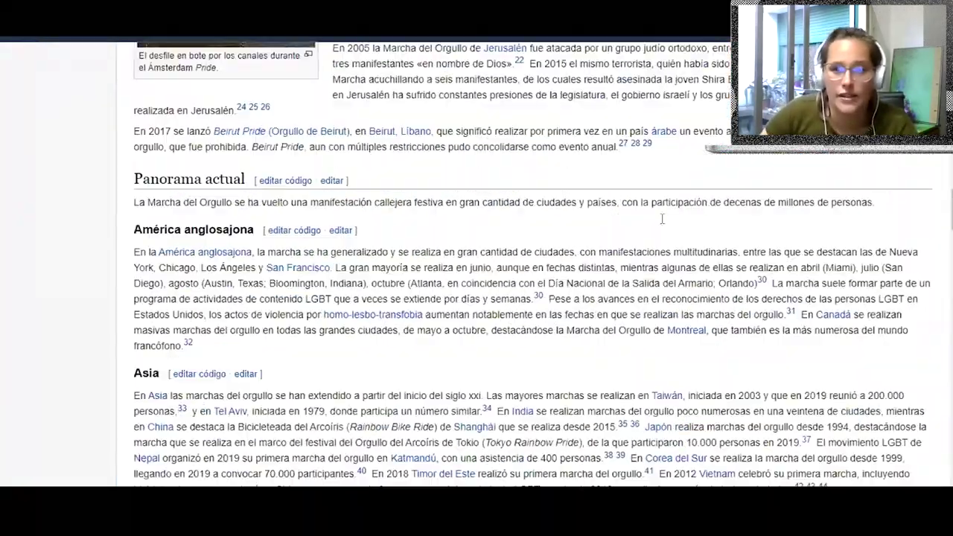
{"action": "scroll", "coordinate": [662, 219], "scroll_direction": "down", "scroll_amount": 20}
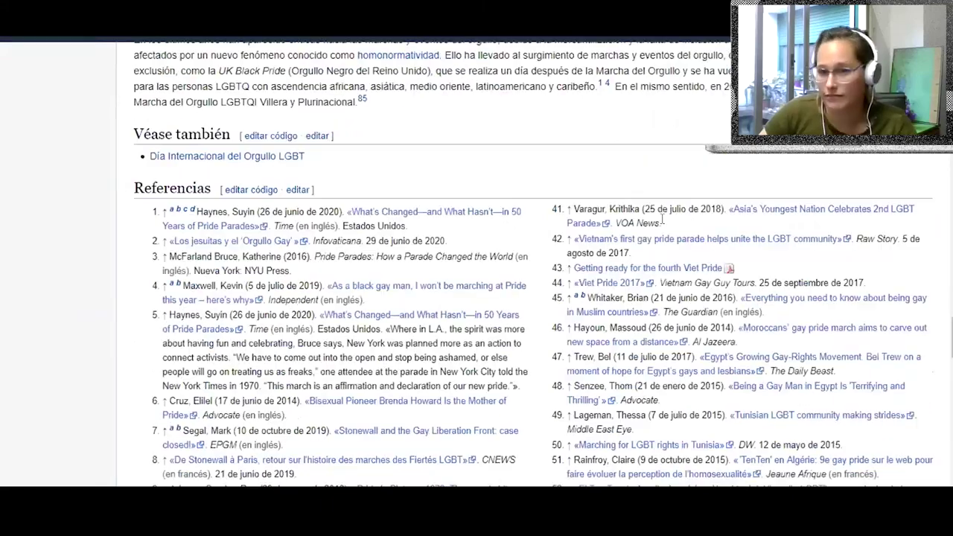
{"action": "scroll", "coordinate": [901, 257], "scroll_direction": "up", "scroll_amount": 12}
{"action": "scroll", "coordinate": [901, 257], "scroll_direction": "up", "scroll_amount": 15}
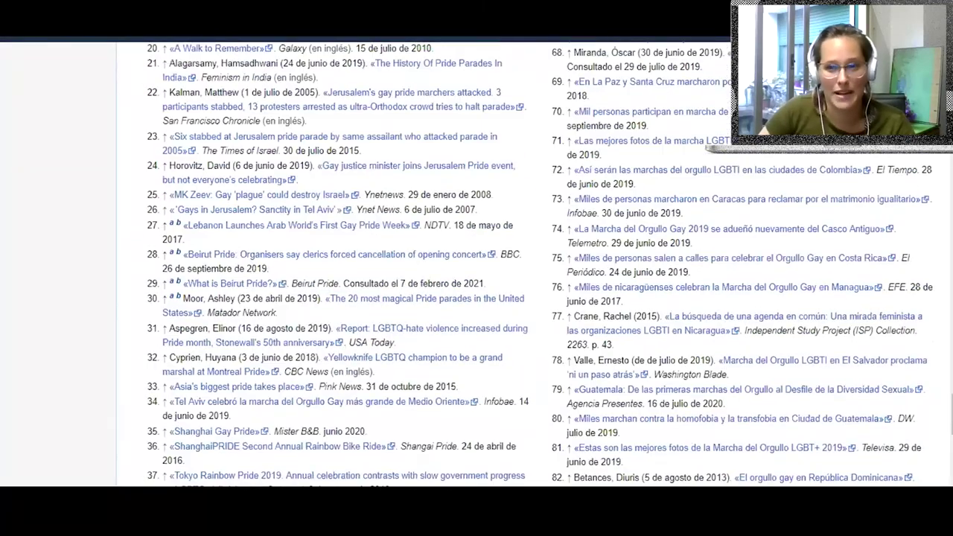
{"action": "scroll", "coordinate": [634, 96], "scroll_direction": "up", "scroll_amount": 20}
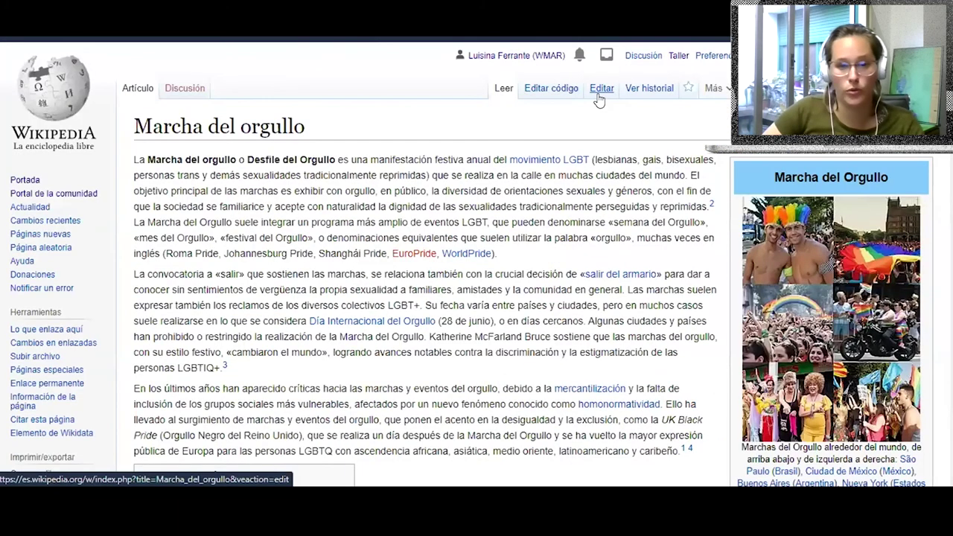
Open the article in the visual editor and choose the recent upload "Congreso de la Nación Marcha del Orgullo Buenos Aires 2021" as the image to insert
{"action": "left_click", "coordinate": [597, 94]}
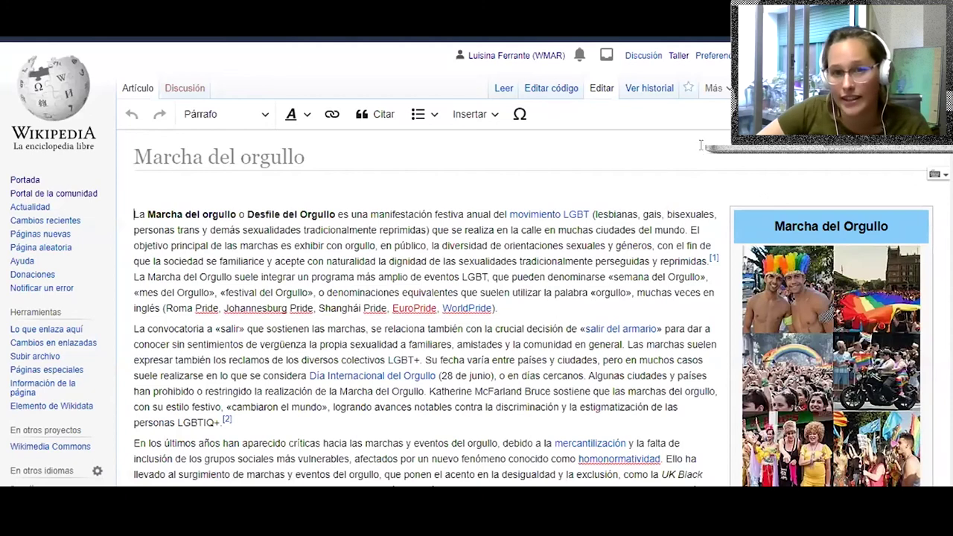
{"action": "left_click", "coordinate": [474, 121]}
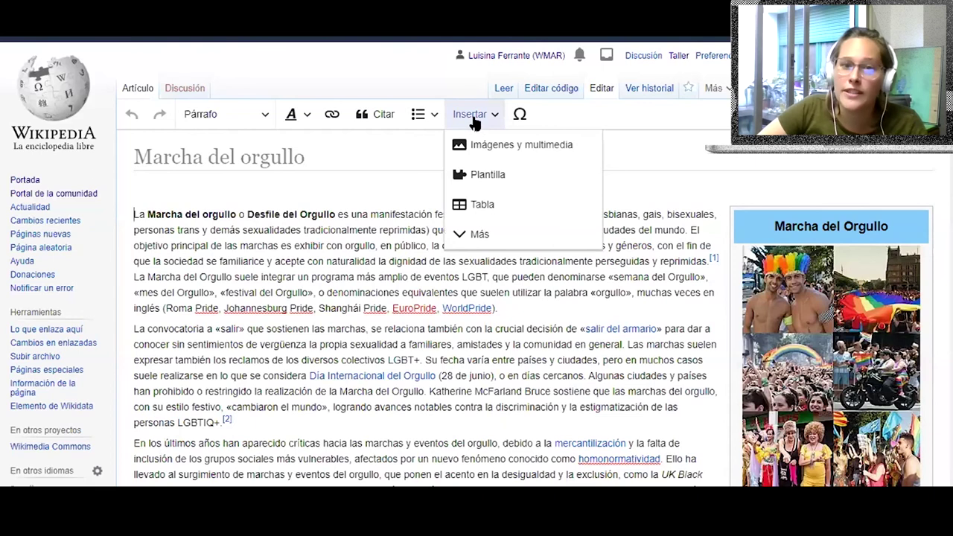
{"action": "left_click", "coordinate": [511, 146]}
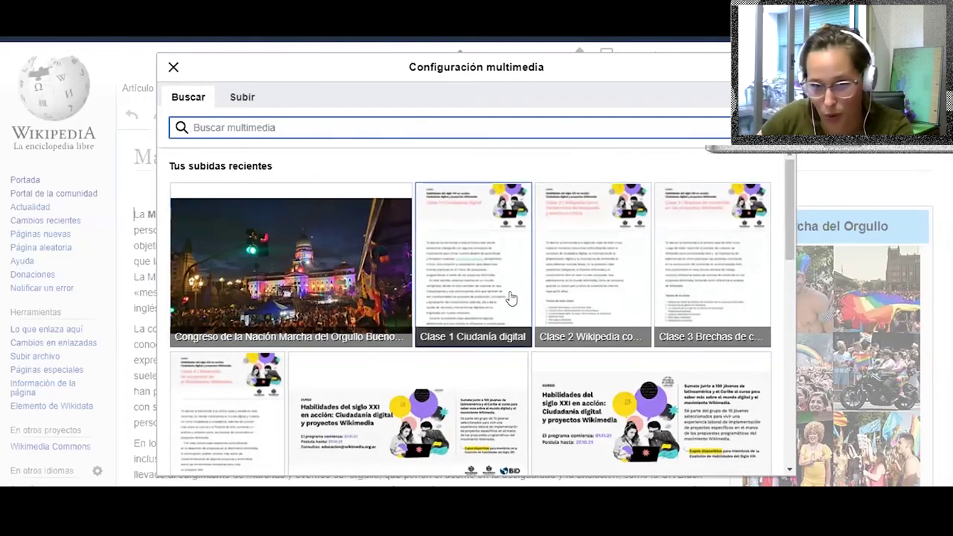
{"action": "left_click", "coordinate": [315, 283]}
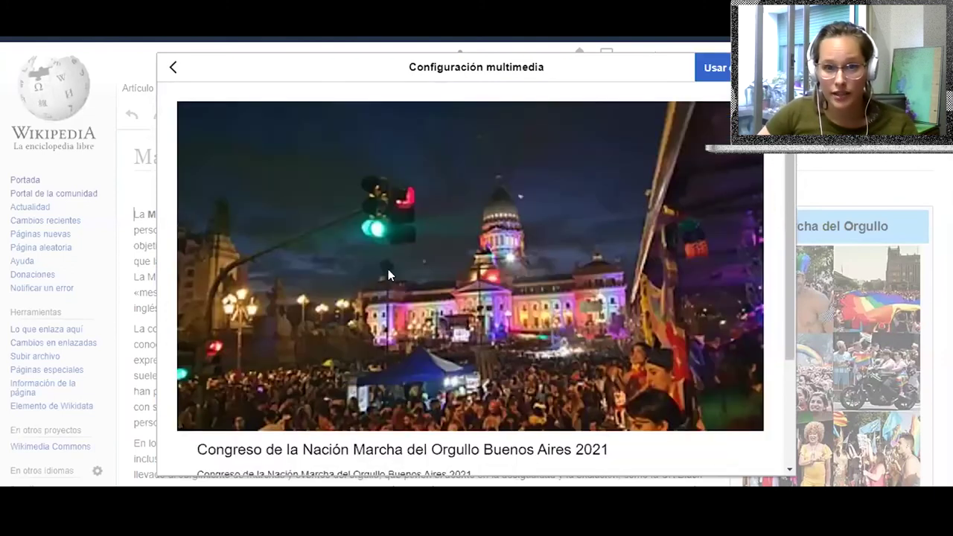
{"action": "scroll", "coordinate": [388, 270], "scroll_direction": "down", "scroll_amount": 2}
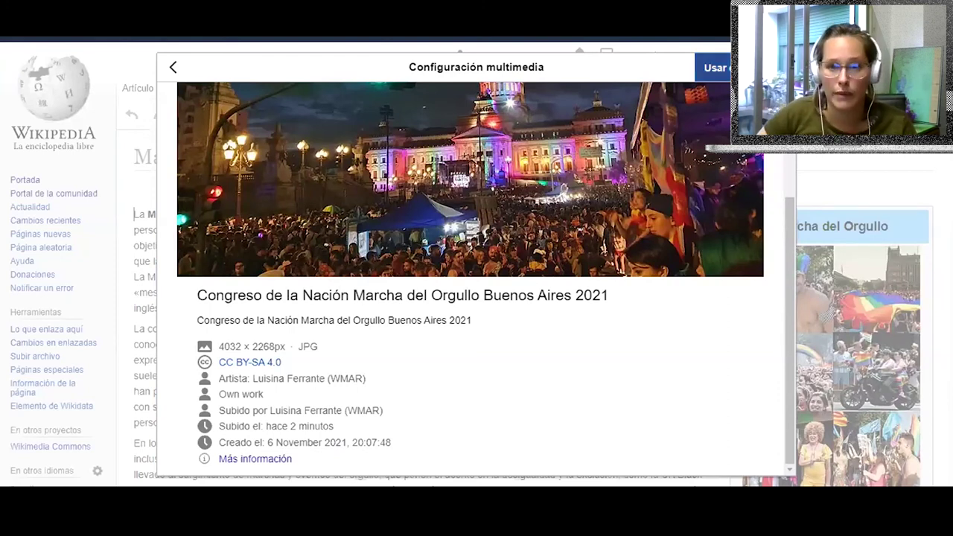
{"action": "left_click", "coordinate": [713, 67]}
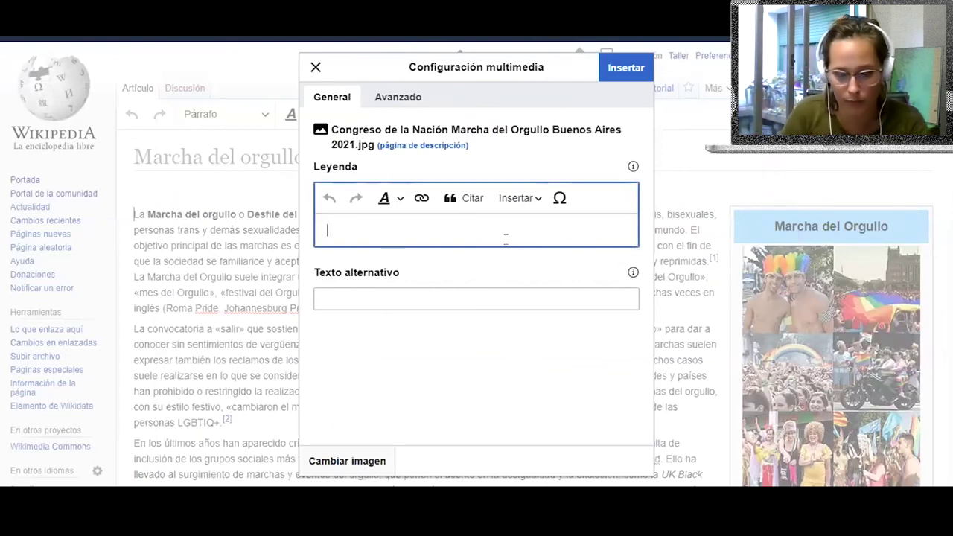
Caption the image "Marcha del orgullo Buenos Aires, Argentina 2021" and insert it into the article
{"action": "type", "text": "Marcha del orgullo Buenos Aires"}
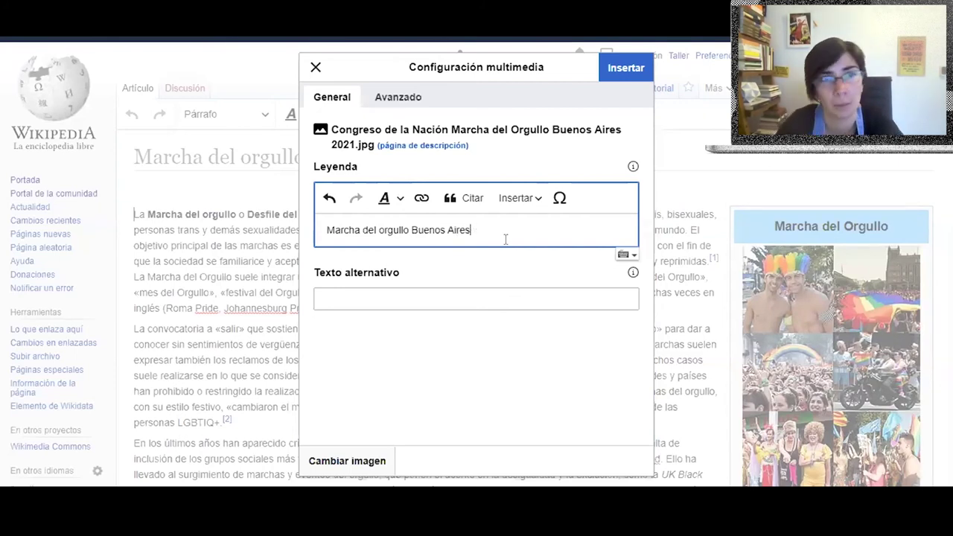
{"action": "type", "text": ", Argenti"}
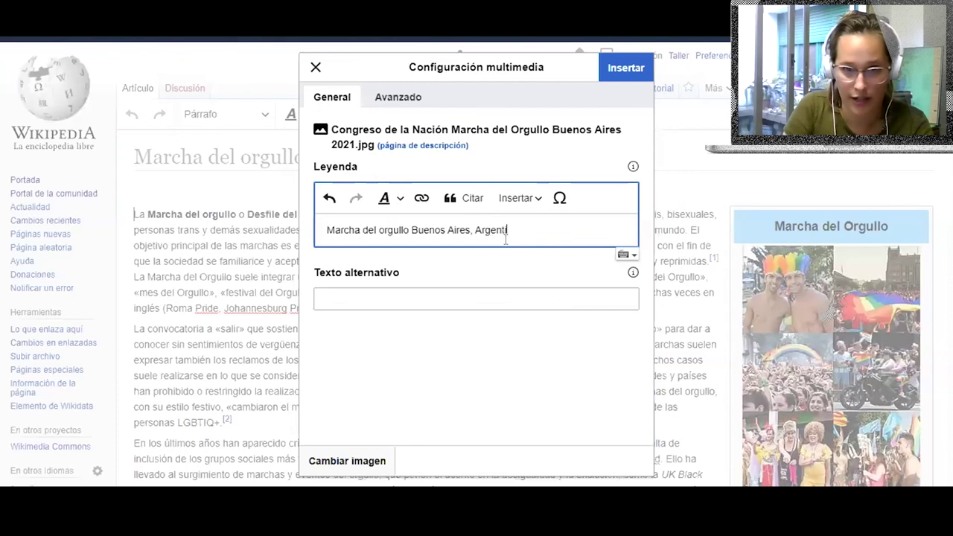
{"action": "type", "text": "na 2021"}
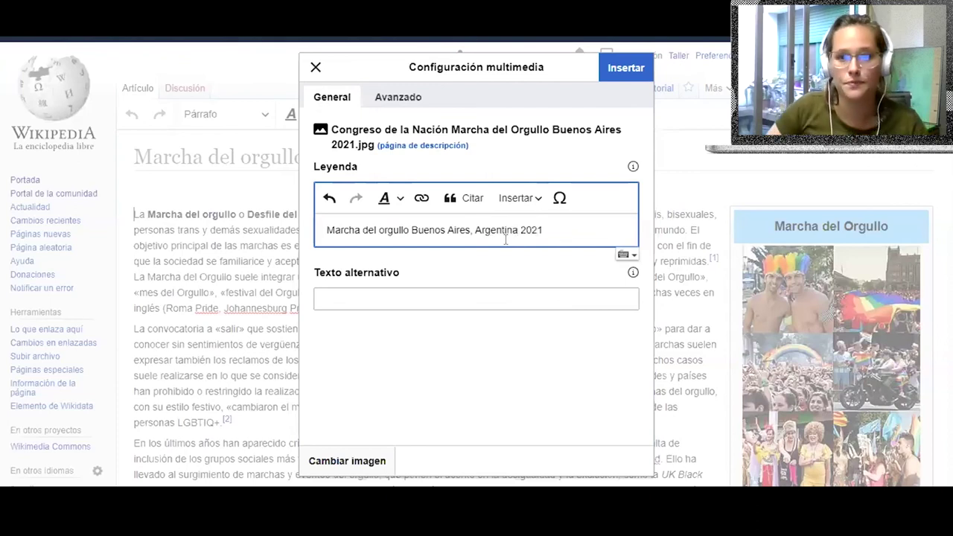
{"action": "left_click", "coordinate": [633, 70]}
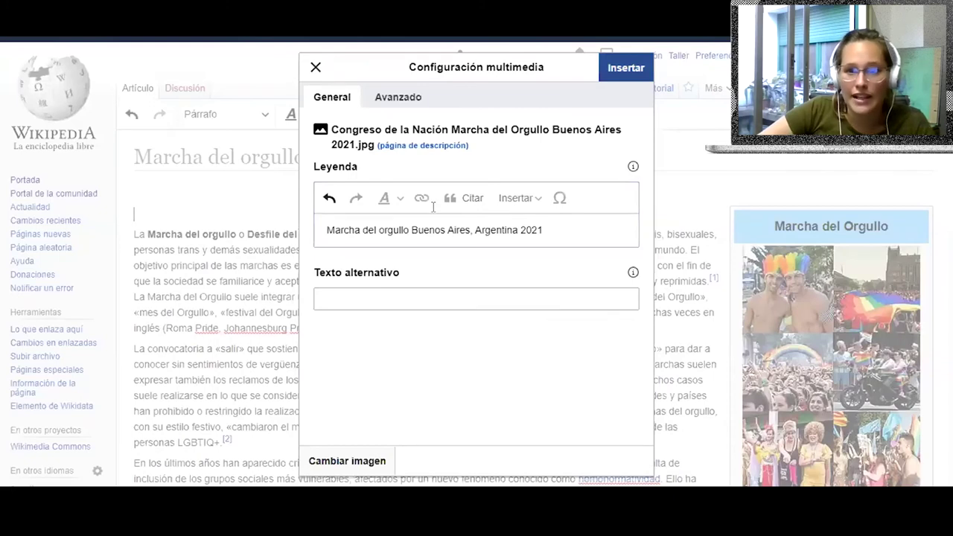
Check where the inserted photo and its caption sit in relation to the article's introduction, infobox and Historia section
{"action": "scroll", "coordinate": [789, 283], "scroll_direction": "up", "scroll_amount": 1}
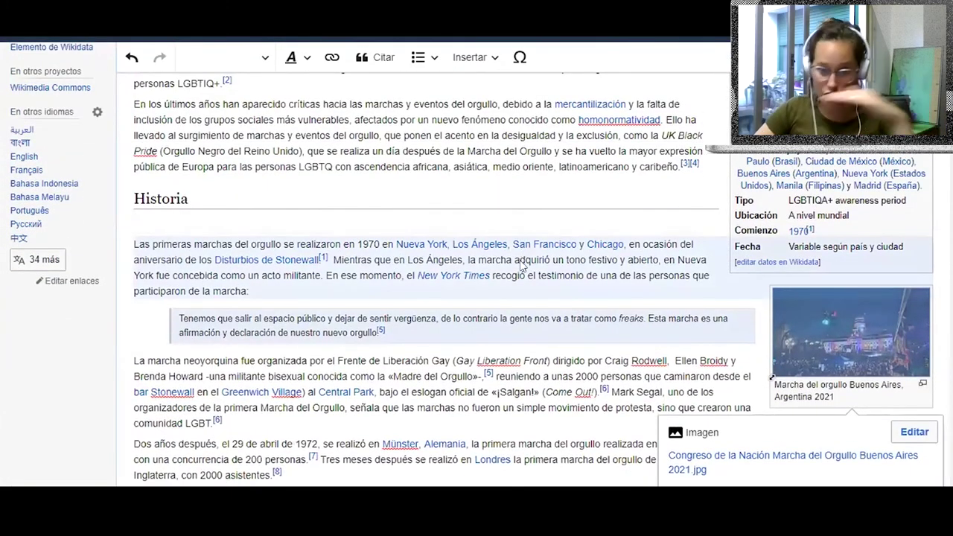
{"action": "scroll", "coordinate": [523, 260], "scroll_direction": "up", "scroll_amount": 1}
{"action": "scroll", "coordinate": [780, 235], "scroll_direction": "up", "scroll_amount": 1}
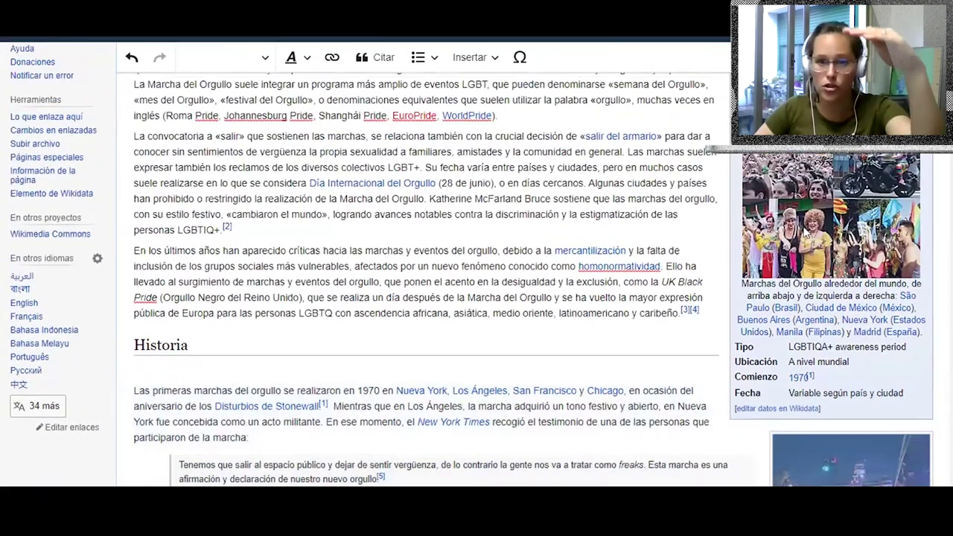
{"action": "scroll", "coordinate": [804, 244], "scroll_direction": "up", "scroll_amount": 1}
{"action": "scroll", "coordinate": [803, 244], "scroll_direction": "up", "scroll_amount": 1}
{"action": "scroll", "coordinate": [816, 266], "scroll_direction": "down", "scroll_amount": 1}
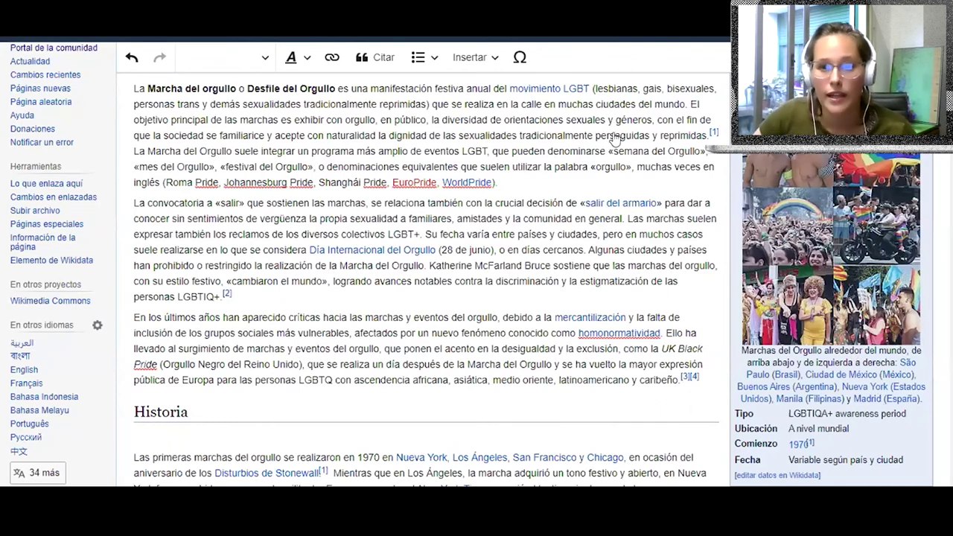
{"action": "scroll", "coordinate": [904, 275], "scroll_direction": "down", "scroll_amount": 3}
{"action": "left_click", "coordinate": [818, 285]}
{"action": "scroll", "coordinate": [818, 285], "scroll_direction": "down", "scroll_amount": 1}
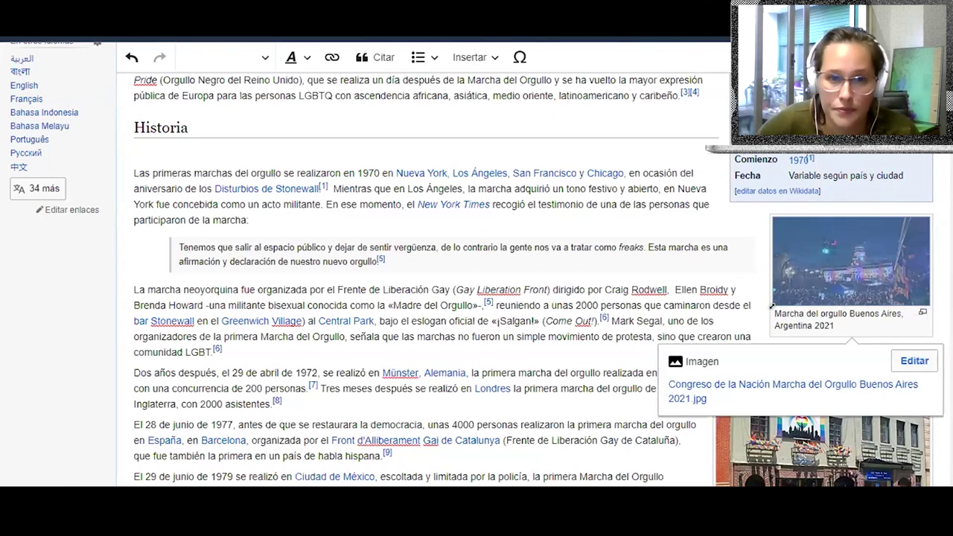
Start publishing the article's changes by opening the edit summary dialog
{"action": "left_click", "coordinate": [904, 57]}
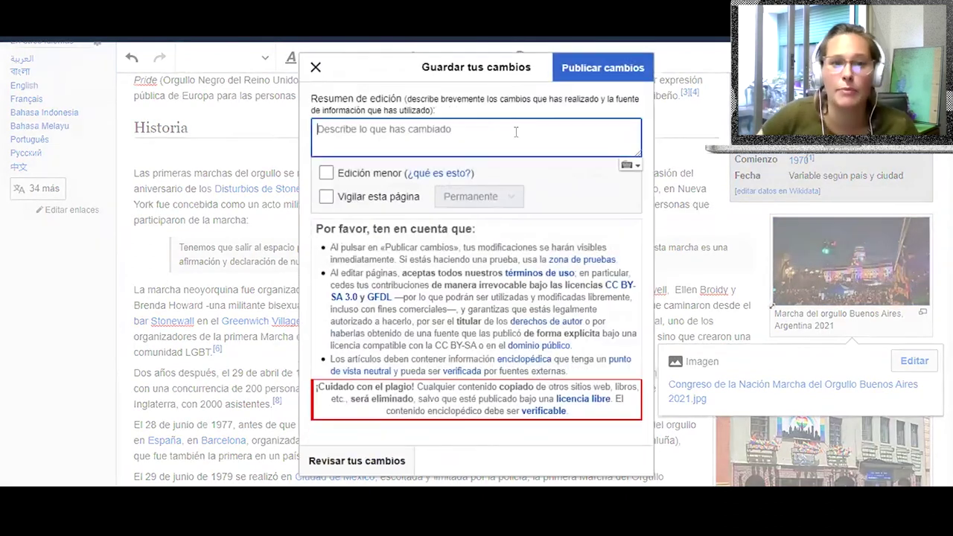